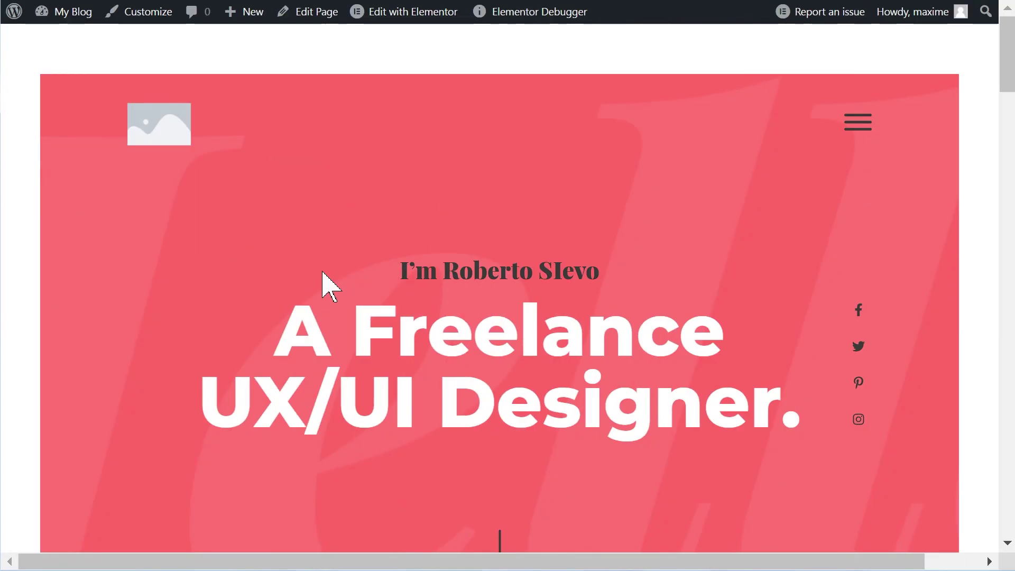
- Scroll through the portfolio home page and the Digly project page
scroll(323, 280, "down", 15)
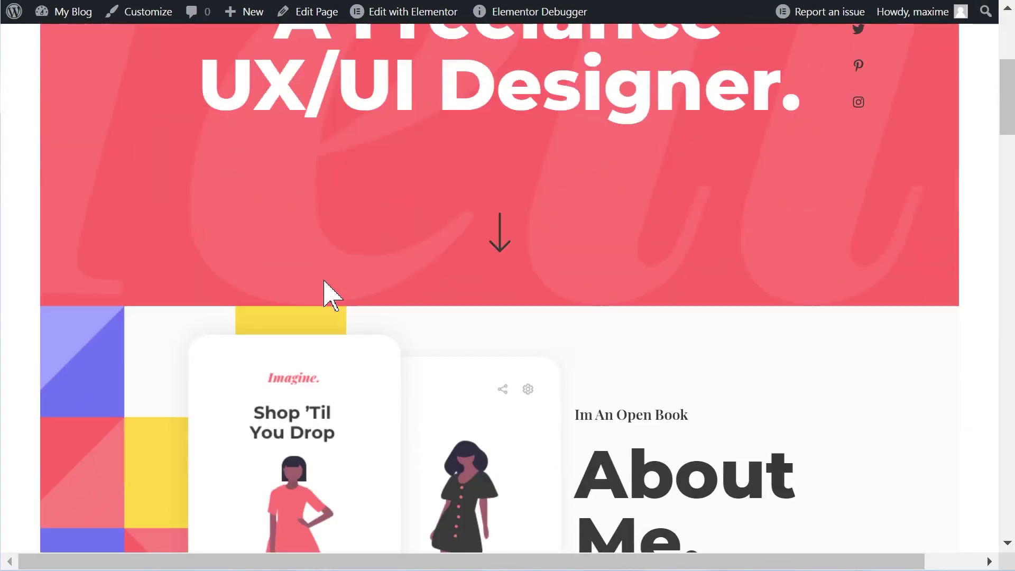
scroll(336, 312, "down", 15)
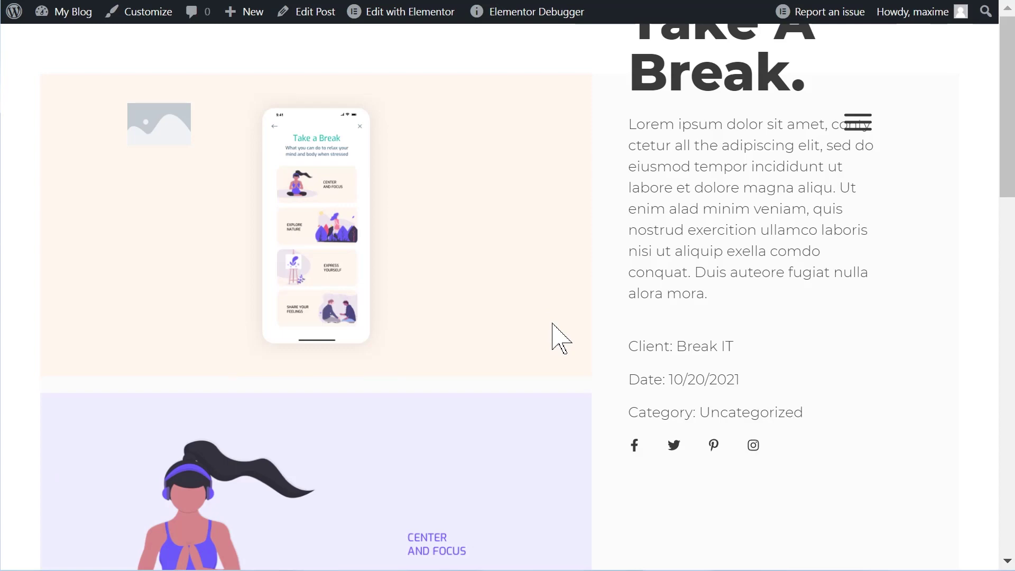
scroll(534, 340, "down", 9)
scroll(494, 341, "down", 10)
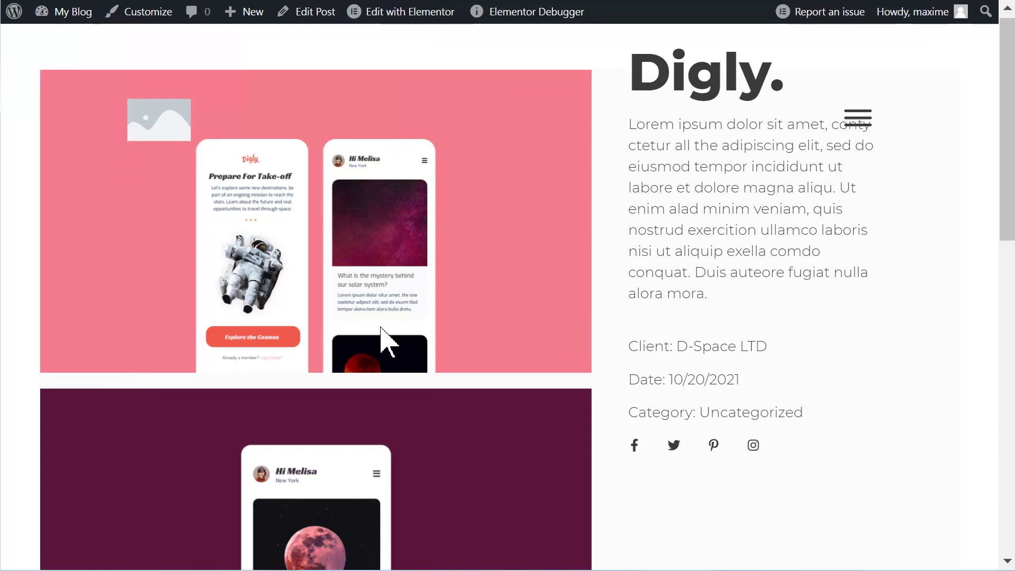
scroll(385, 340, "down", 10)
scroll(264, 346, "down", 5)
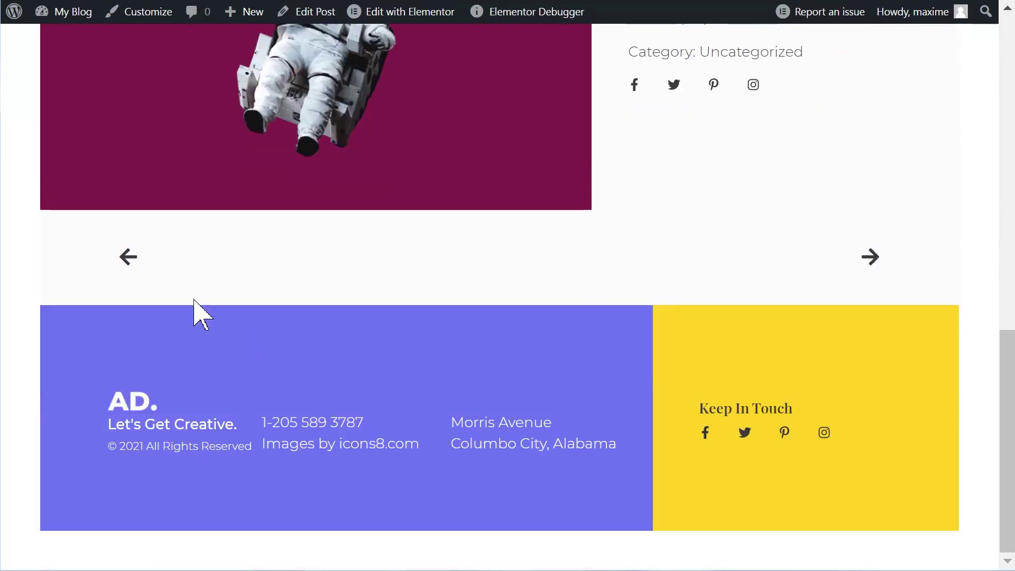
- Return to the Take A Break project page and scroll down through it
left_click(131, 262)
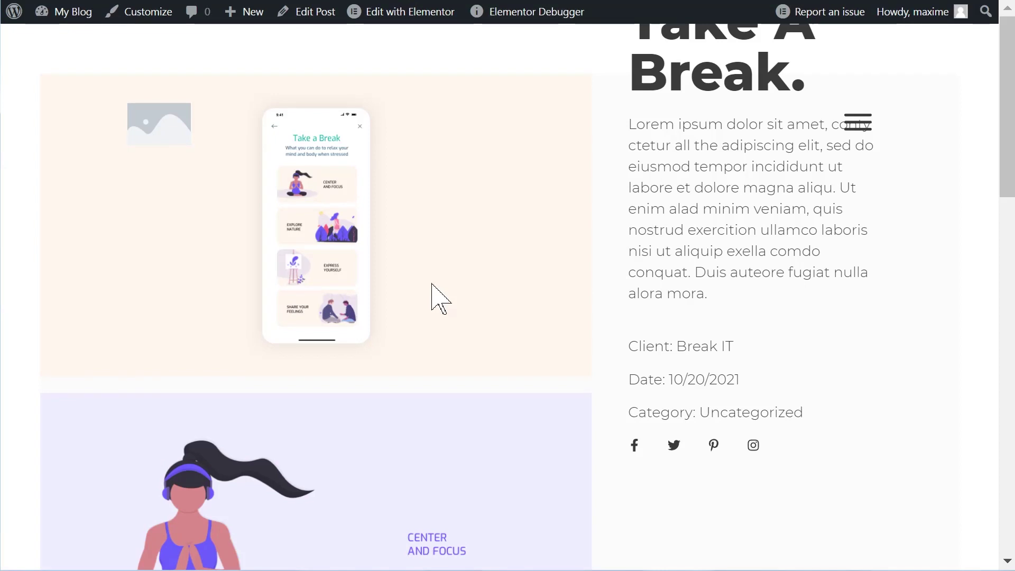
scroll(439, 296, "down", 8)
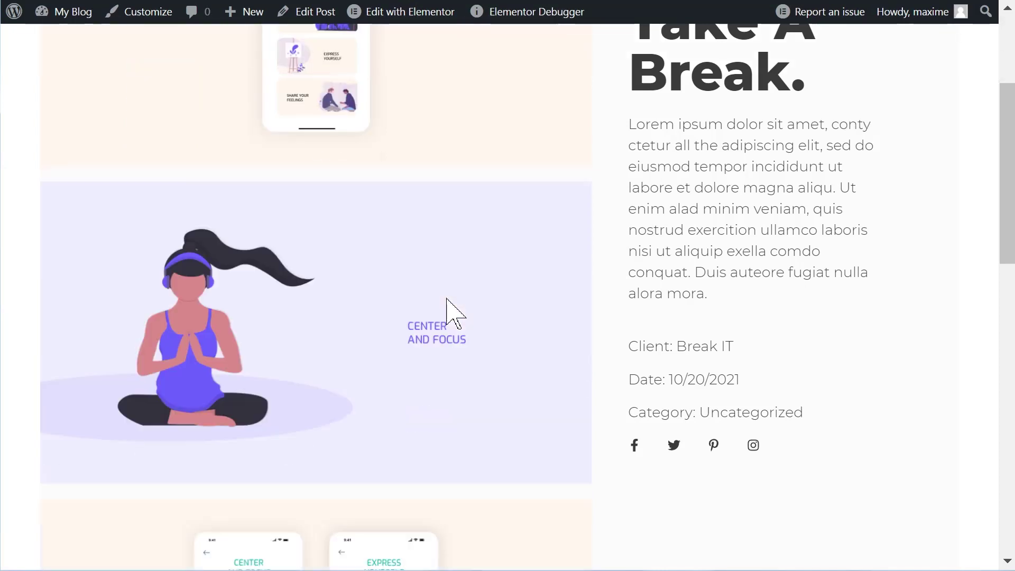
scroll(447, 298, "down", 1)
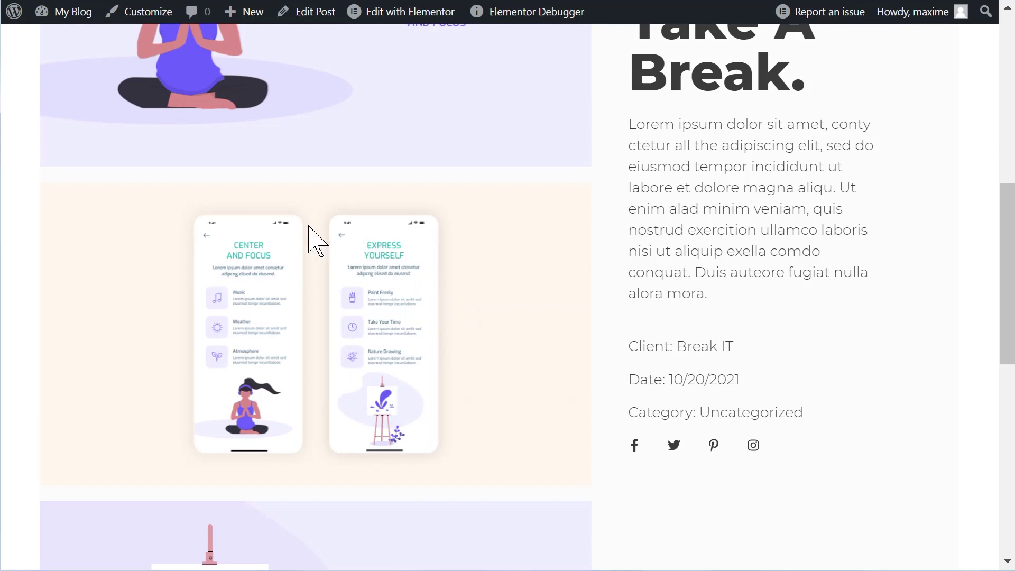
scroll(317, 240, "down", 2)
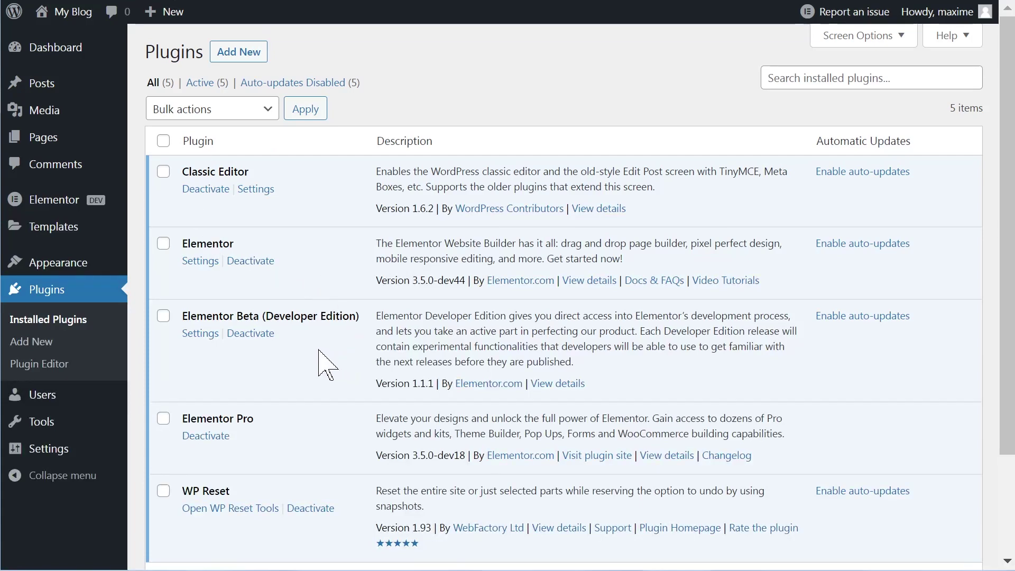
- Review the five active plugins and highlight Elementor Pro's version 3.5.0-dev18
scroll(296, 259, "down", 2)
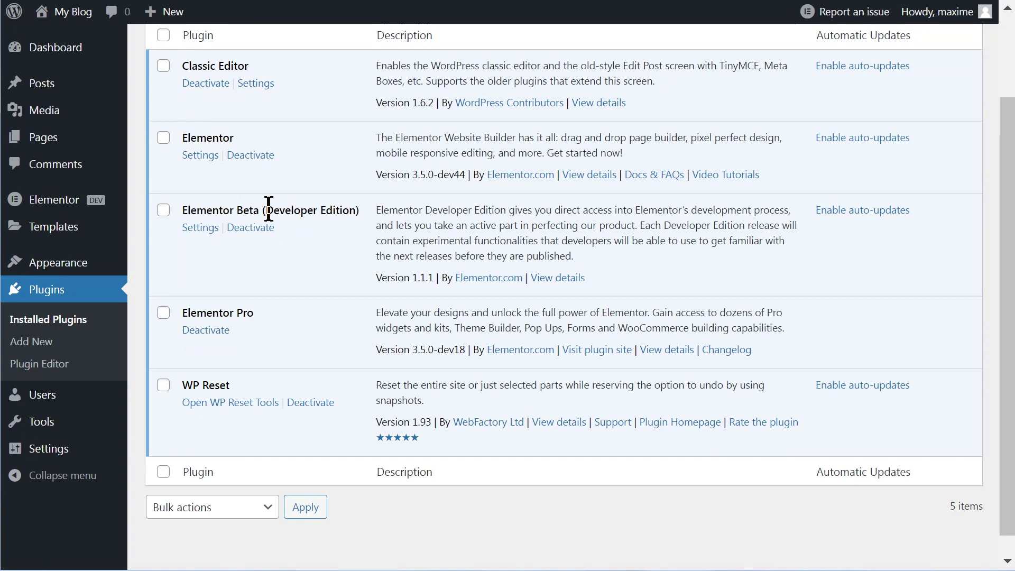
scroll(284, 211, "up", 2)
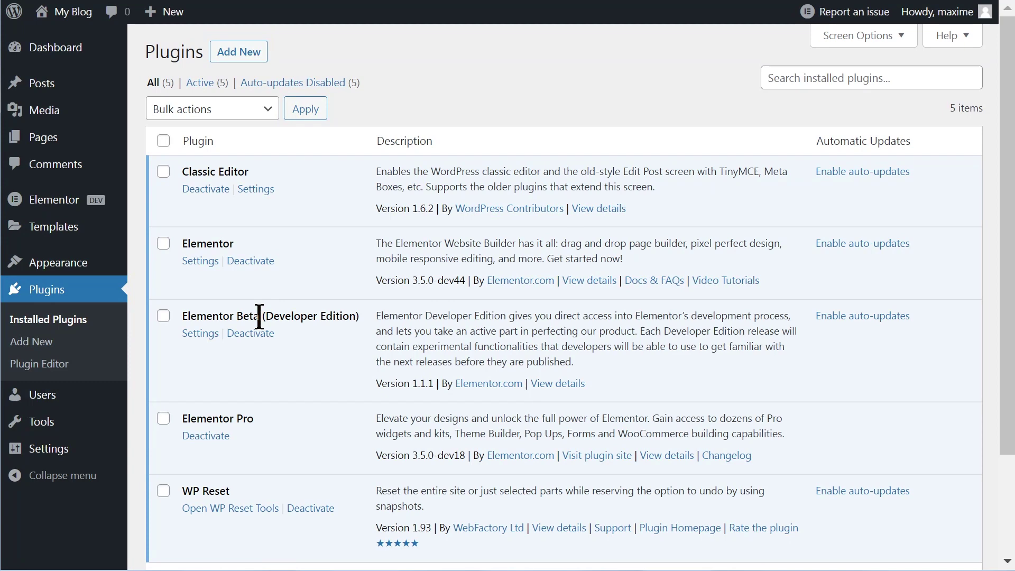
scroll(259, 317, "down", 2)
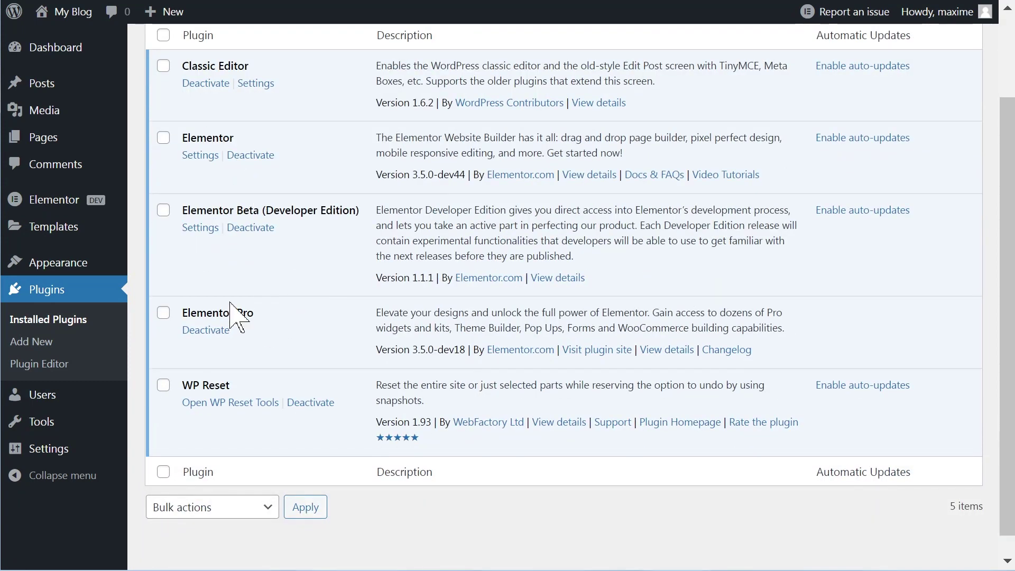
scroll(235, 318, "up", 2)
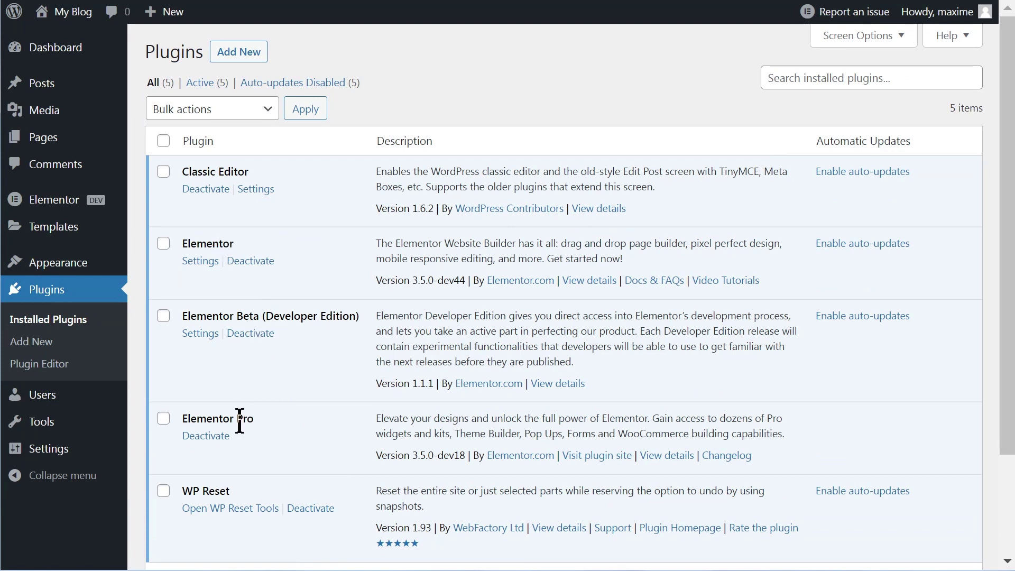
left_click_drag(378, 456, 462, 458)
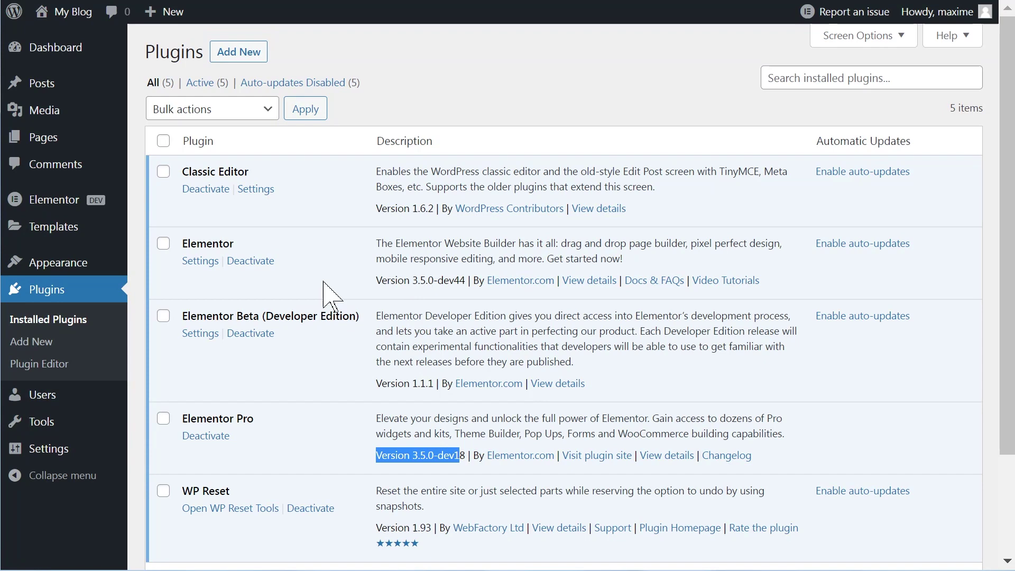
- Check under Elementor Settings > Experiments that Page Transitions is Active
mouse_move(22, 210)
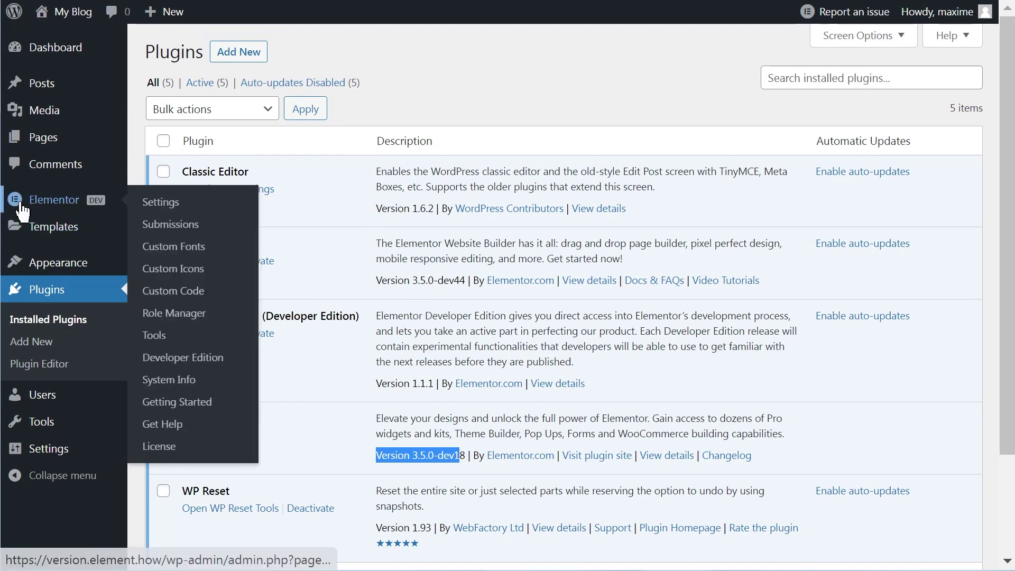
left_click(173, 210)
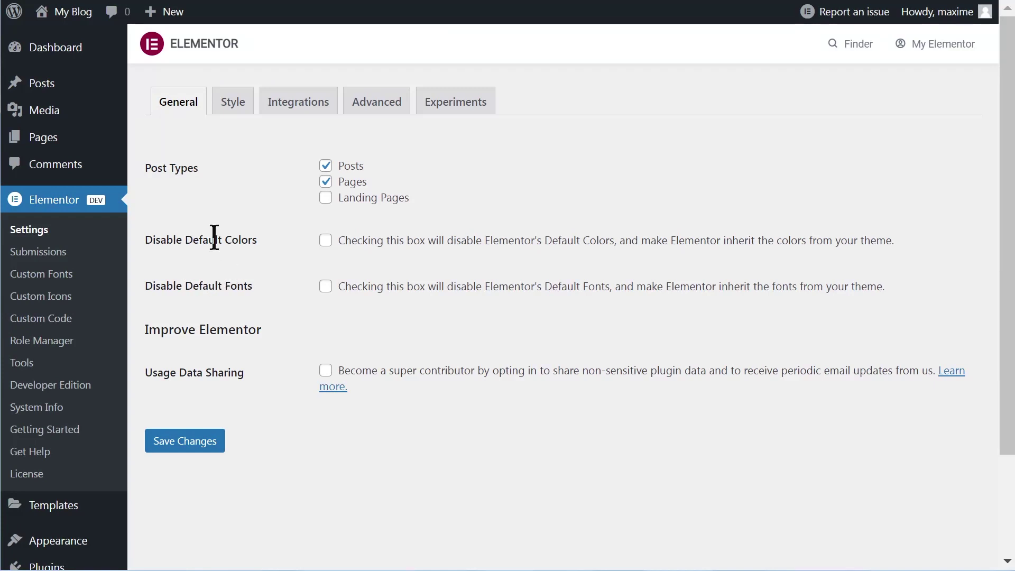
left_click(451, 108)
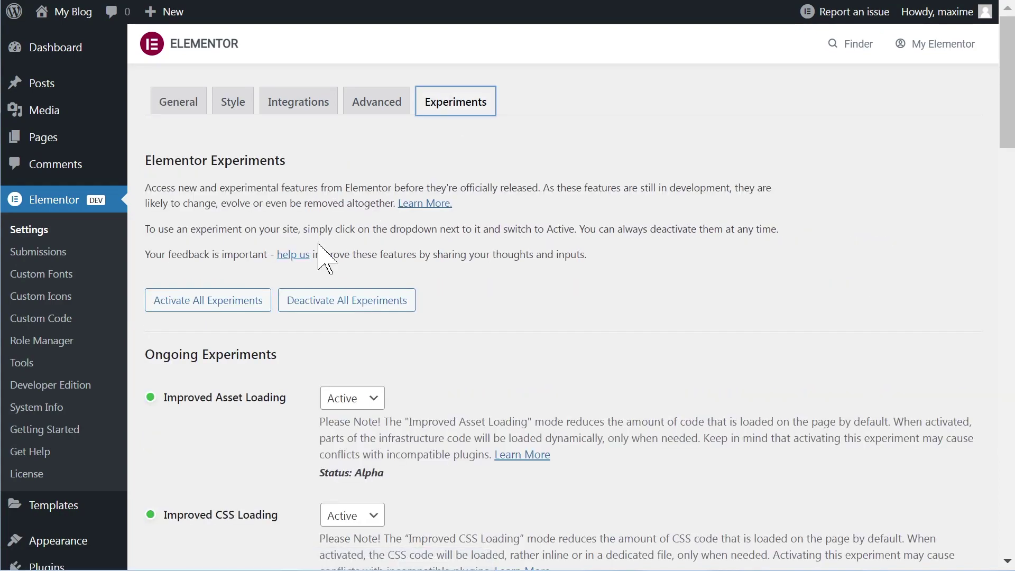
scroll(325, 259, "down", 10)
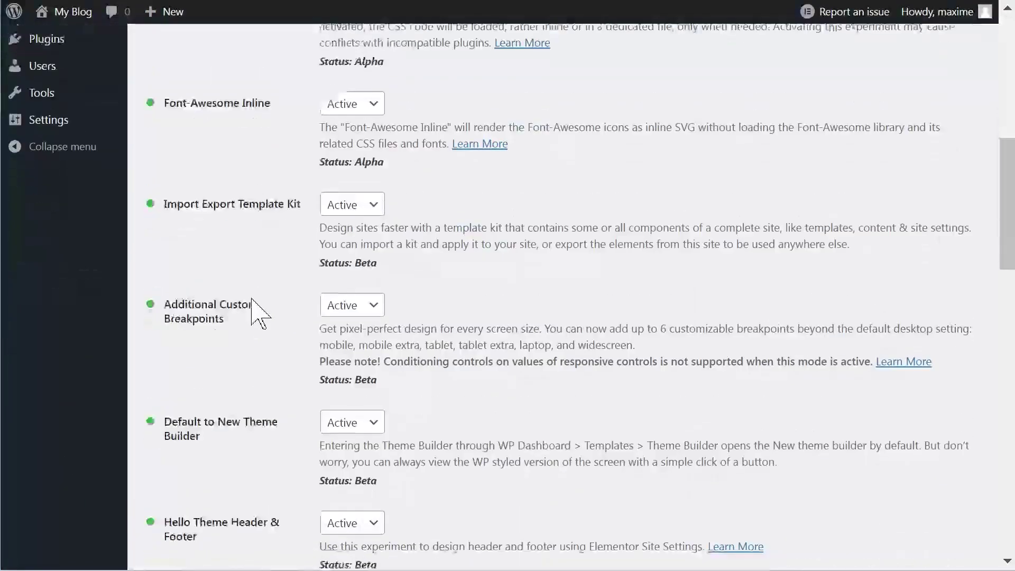
scroll(259, 312, "down", 11)
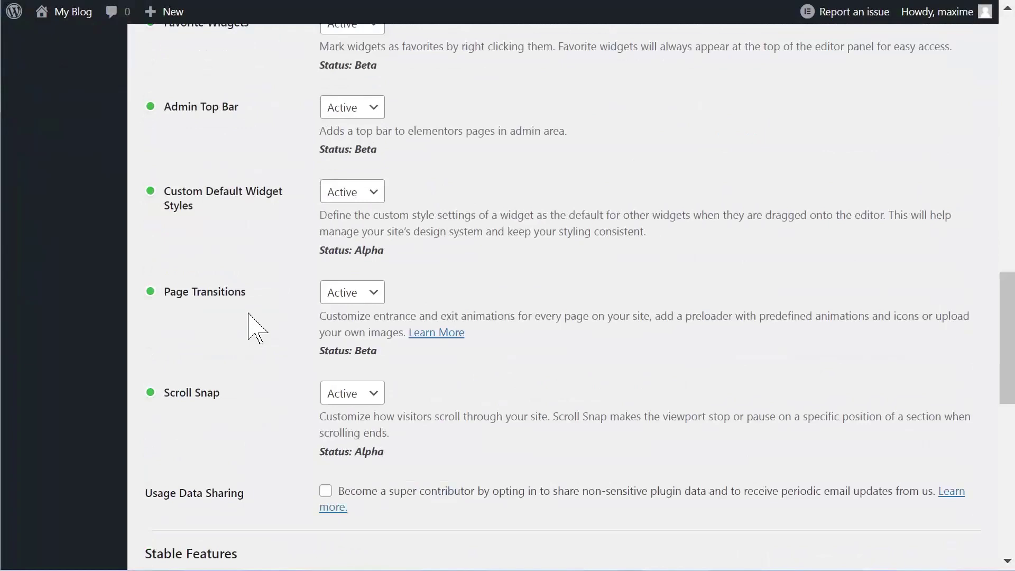
scroll(256, 326, "down", 1)
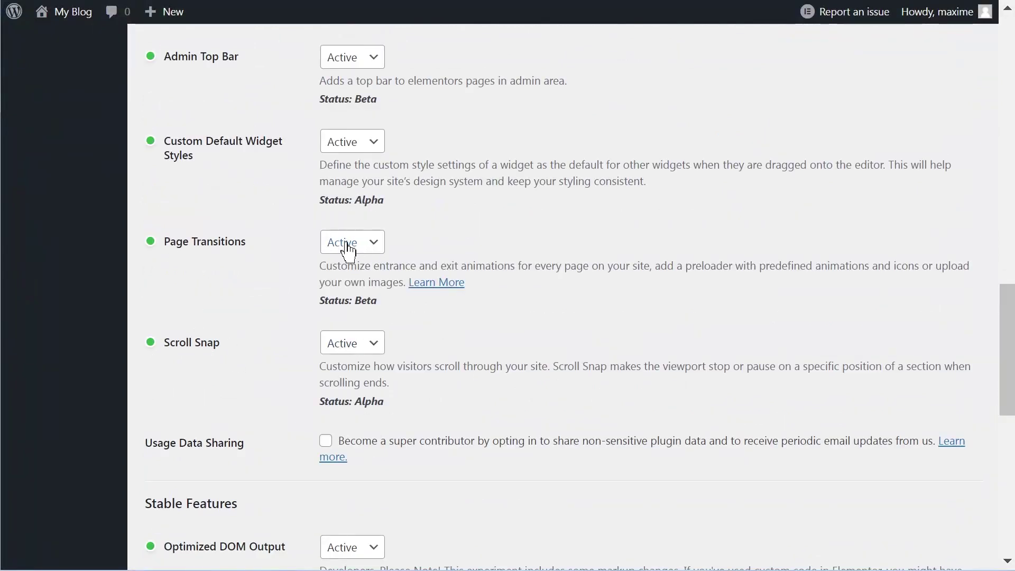
scroll(220, 335, "down", 11)
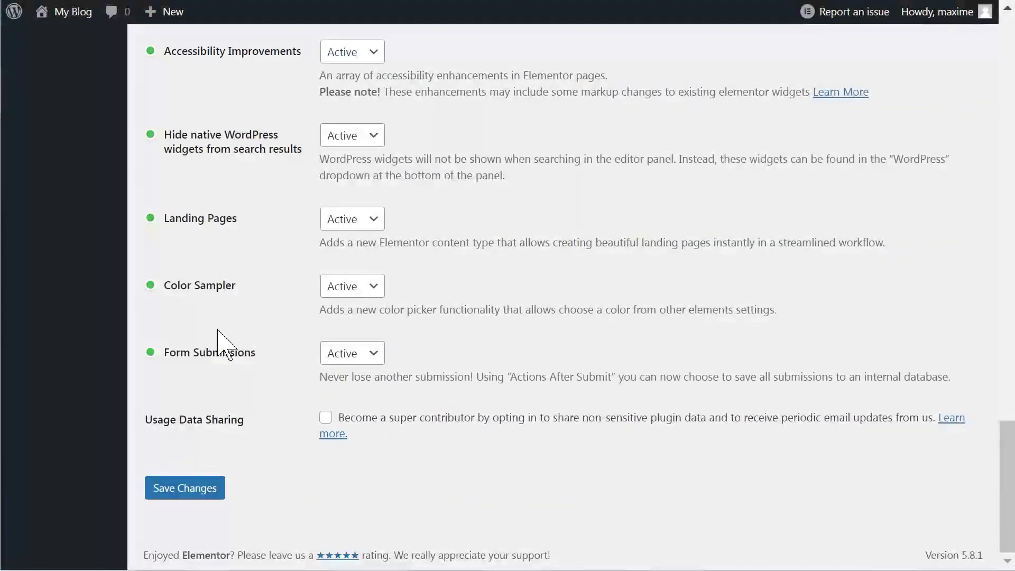
scroll(236, 335, "up", 20)
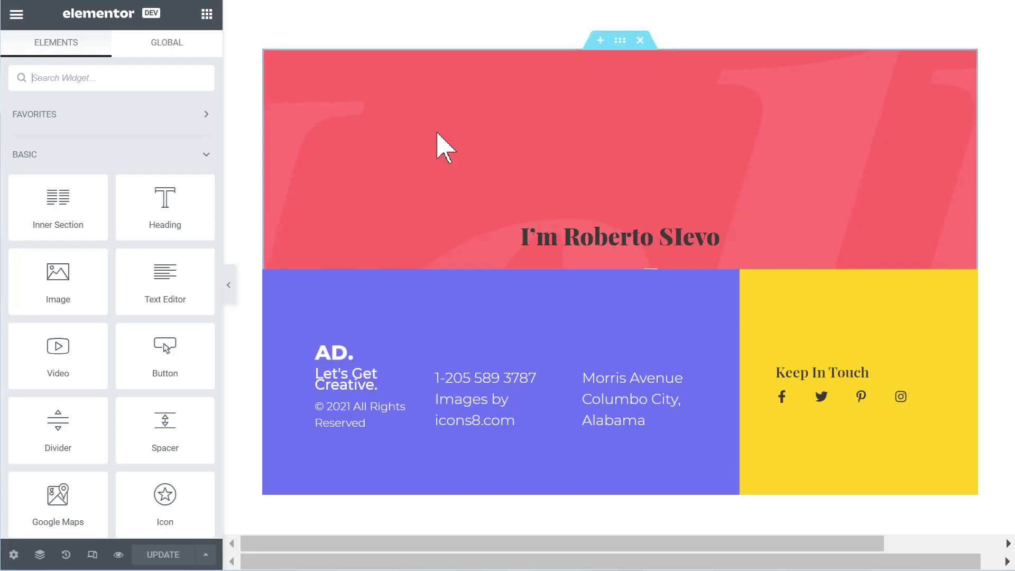
- Open Site Settings > Page Transitions: black background, Slide In Left entrance, 600 ms
left_click(16, 15)
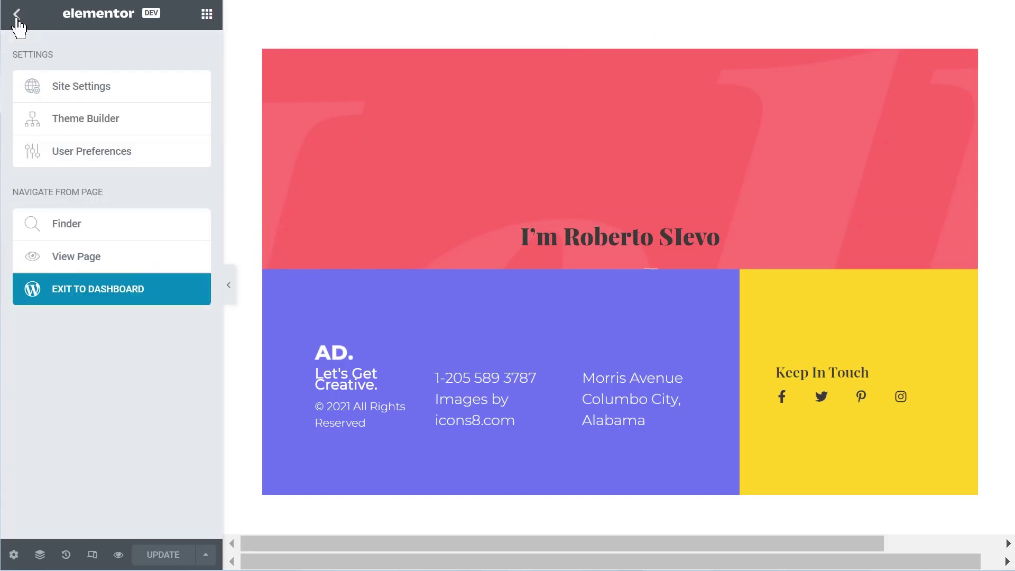
left_click(118, 86)
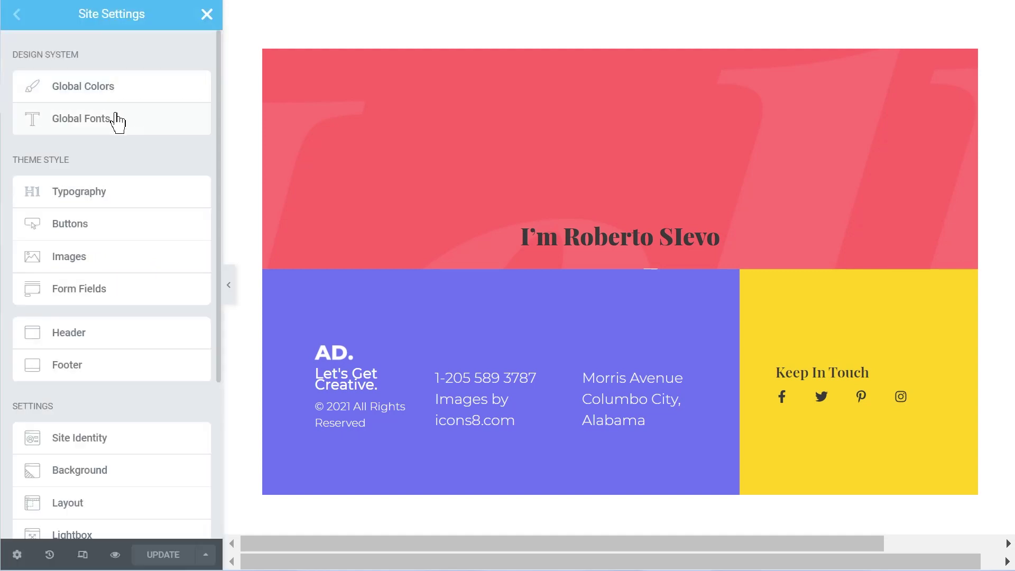
scroll(137, 276, "down", 4)
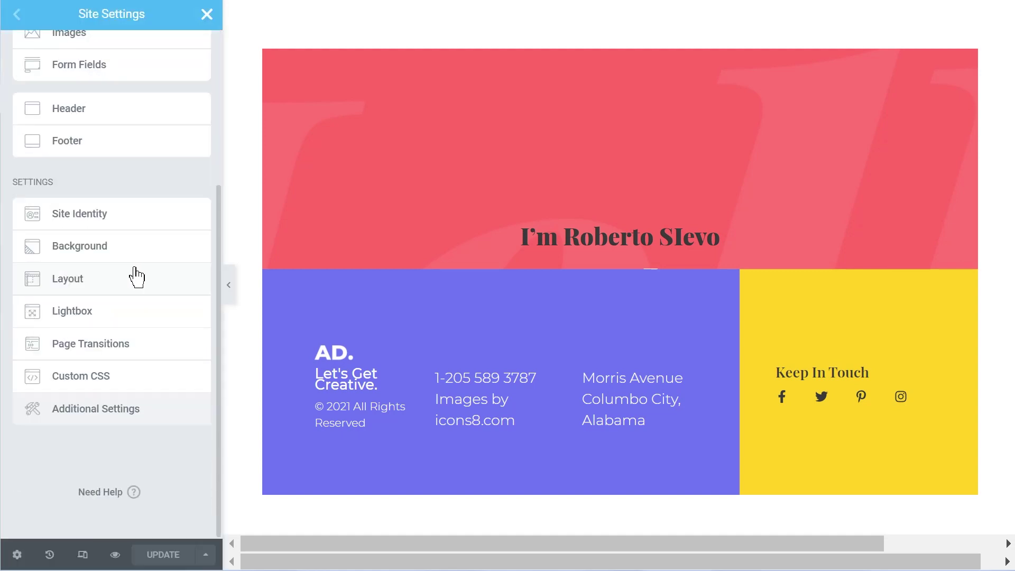
left_click(85, 345)
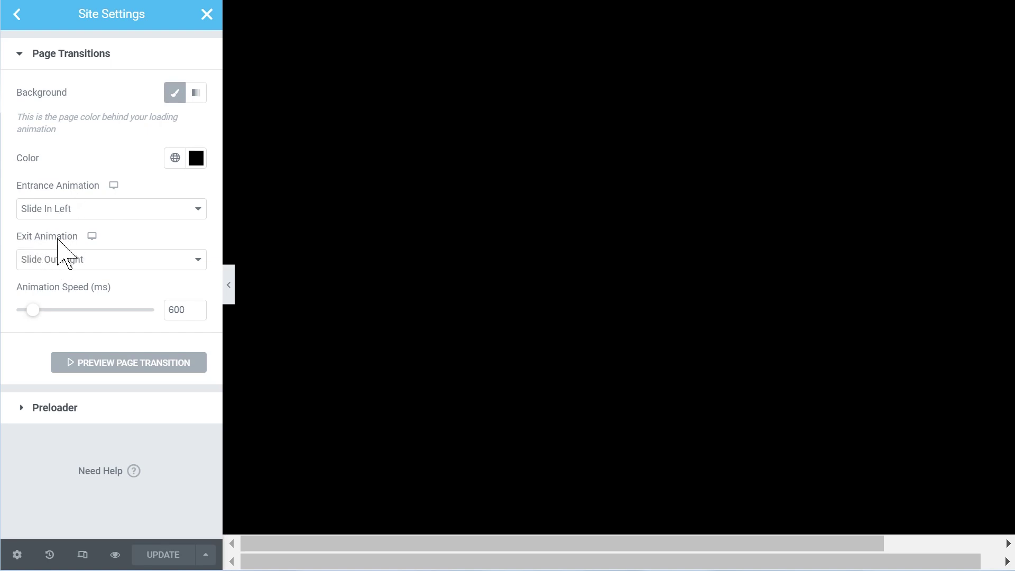
- Set the page transition exit animation to None
left_click(69, 264)
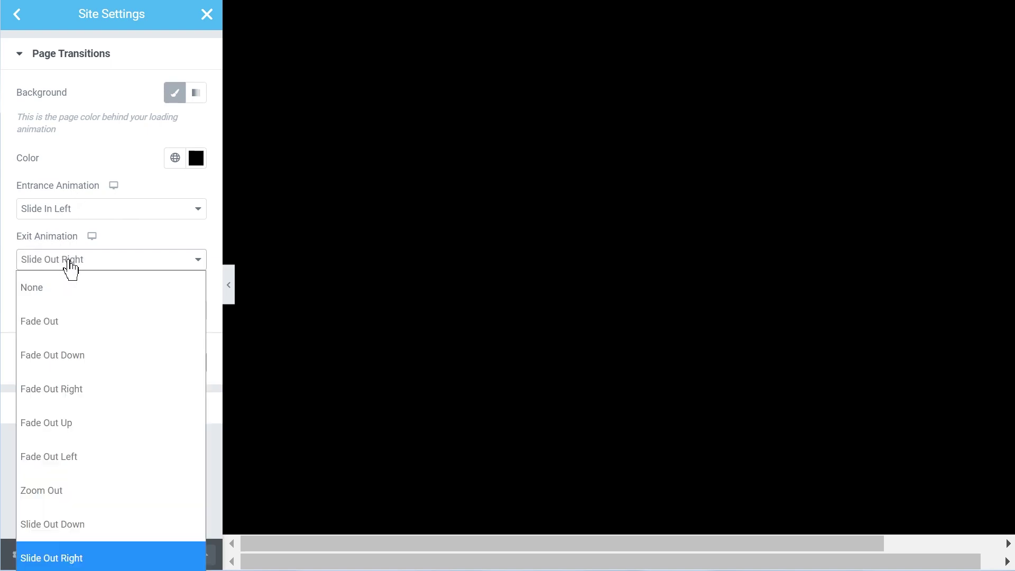
left_click(58, 289)
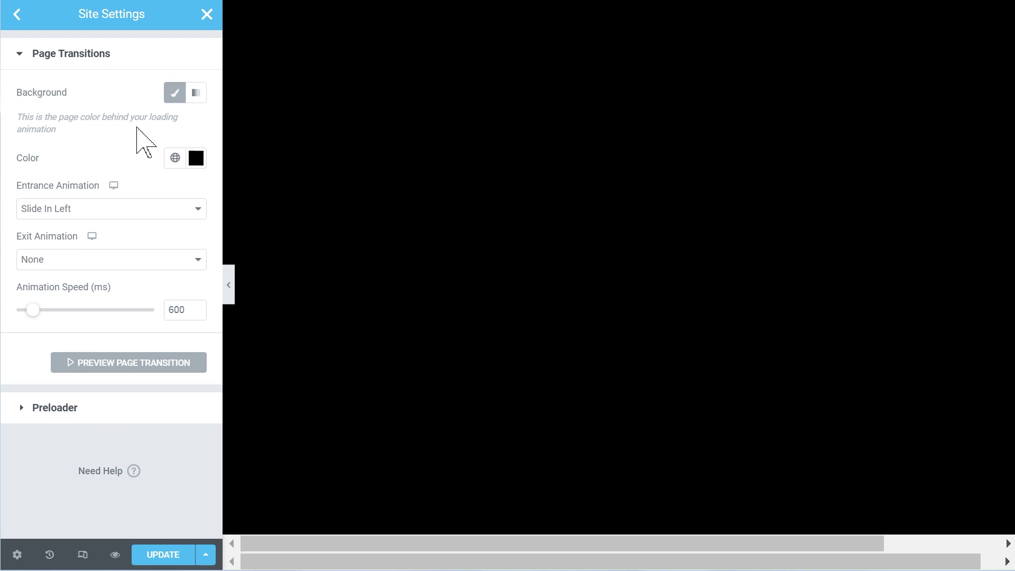
key("ctrl+minus")
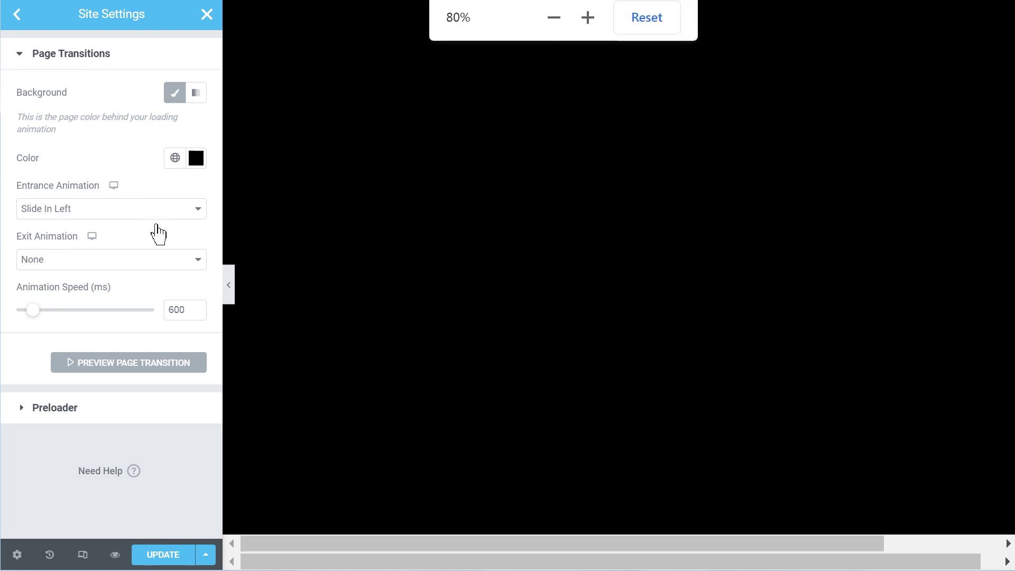
key("ctrl+plus")
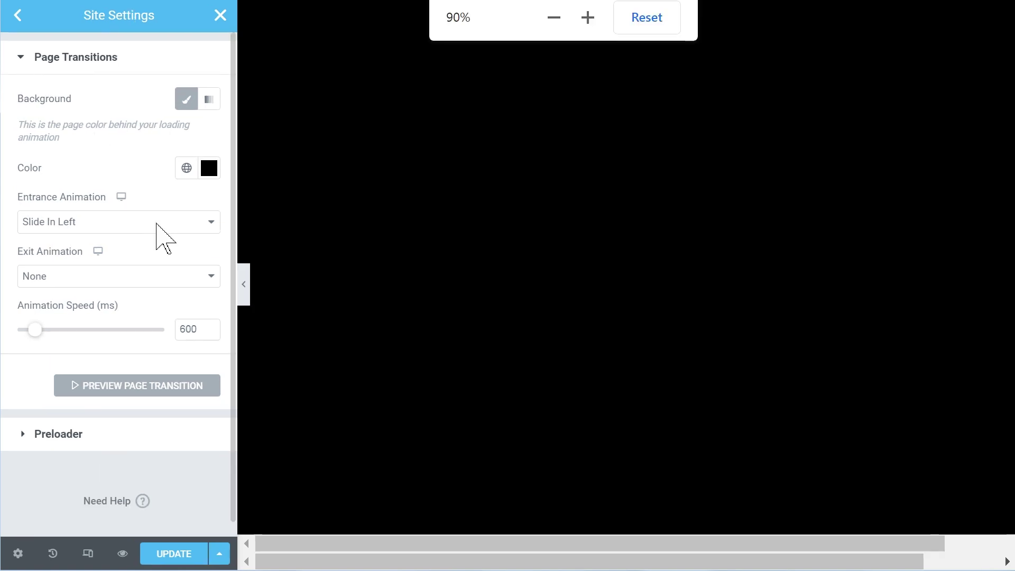
key("ctrl+plus")
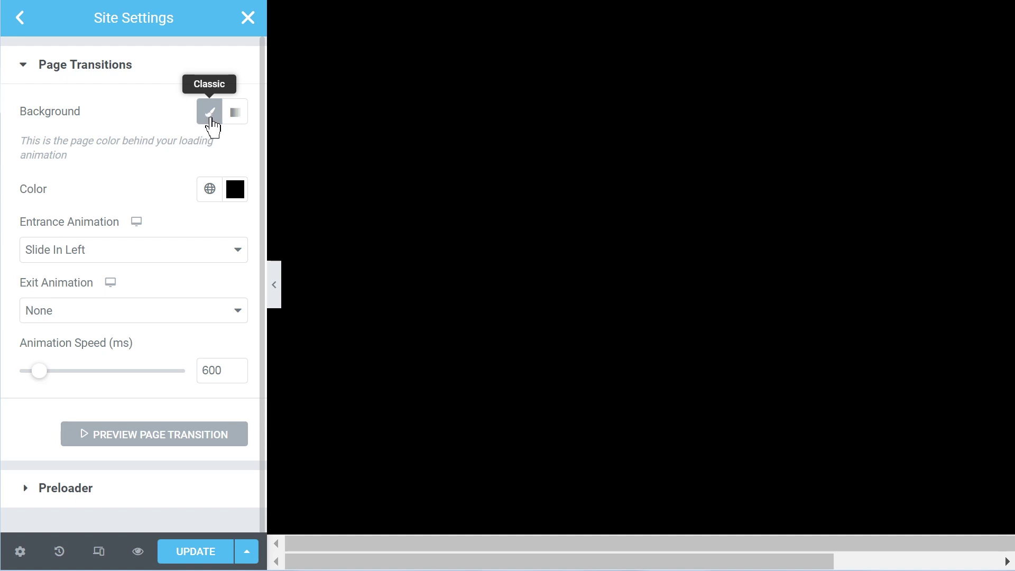
left_click(236, 124)
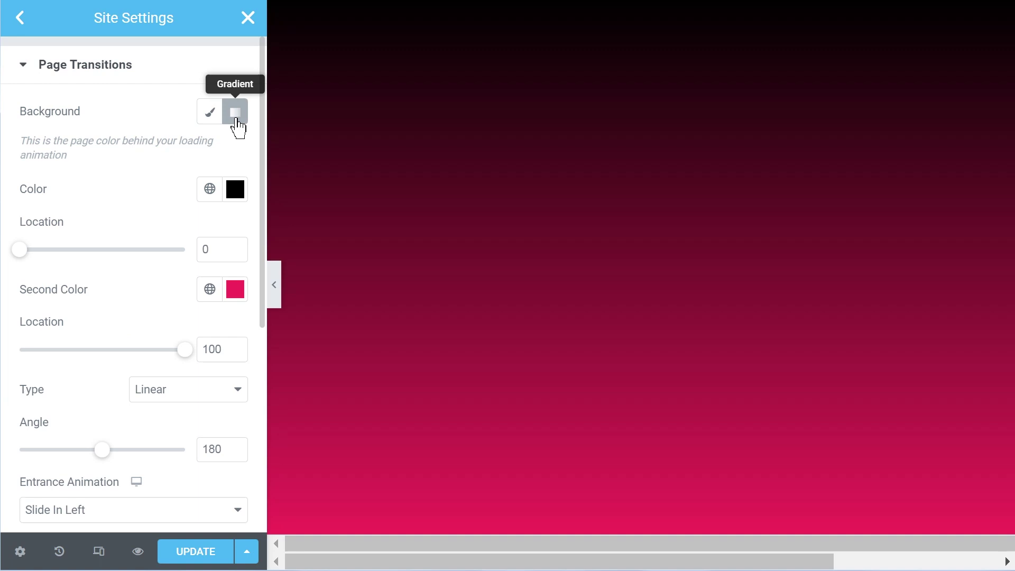
left_click(210, 112)
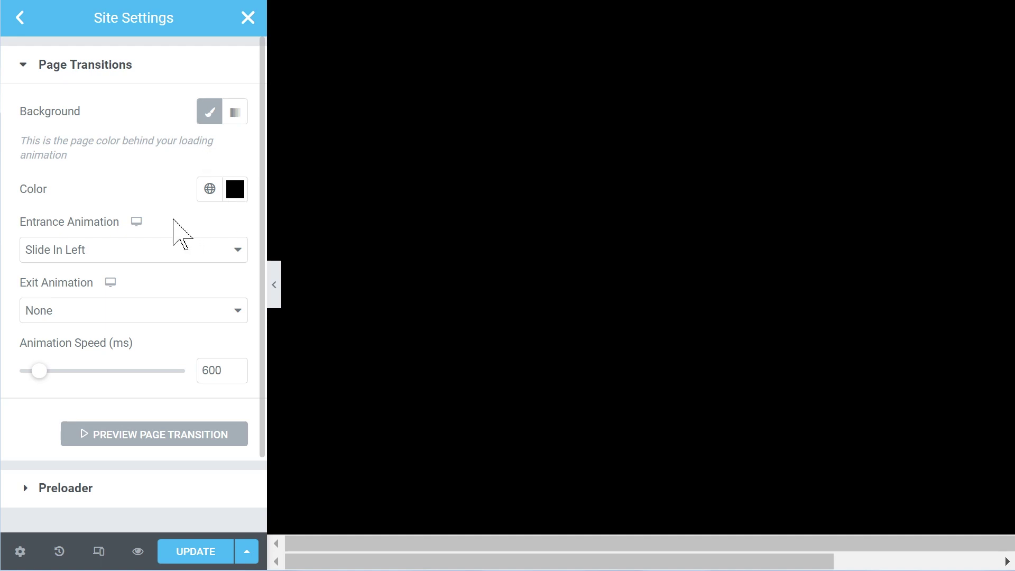
scroll(137, 251, "down", 2)
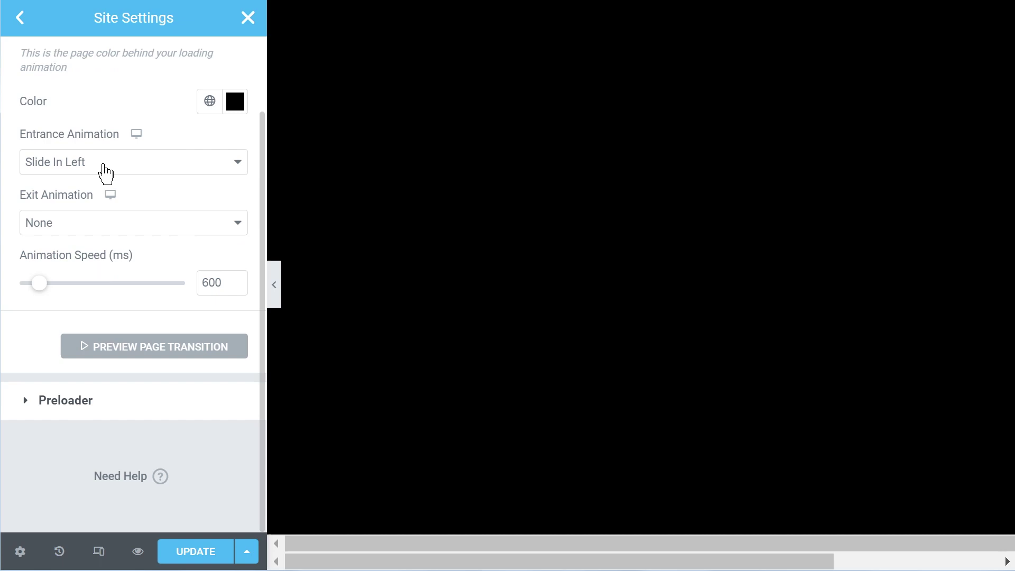
- Change the entrance animation to Fade In Down and zoom in on the live project page
left_click(125, 168)
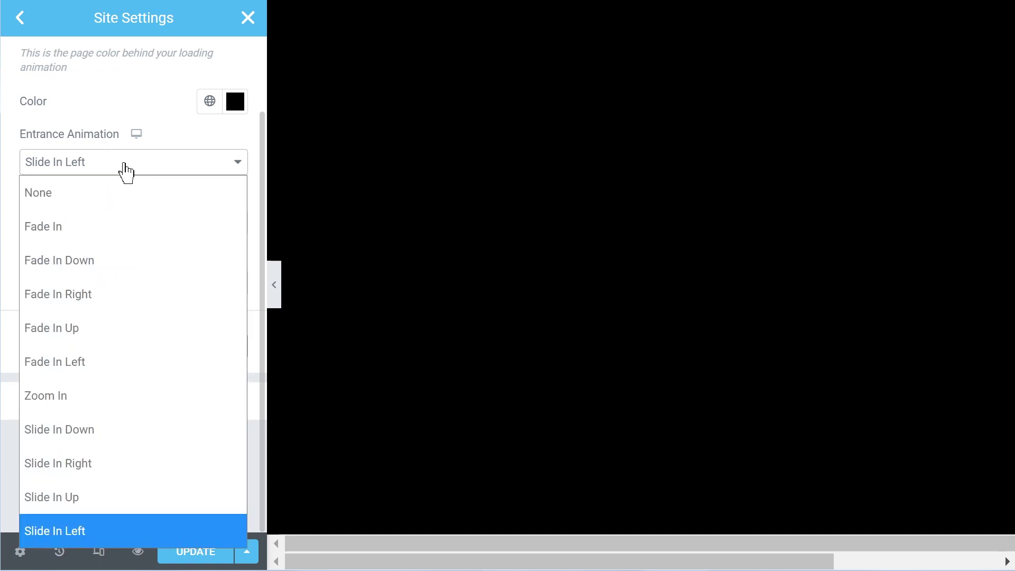
key("Escape")
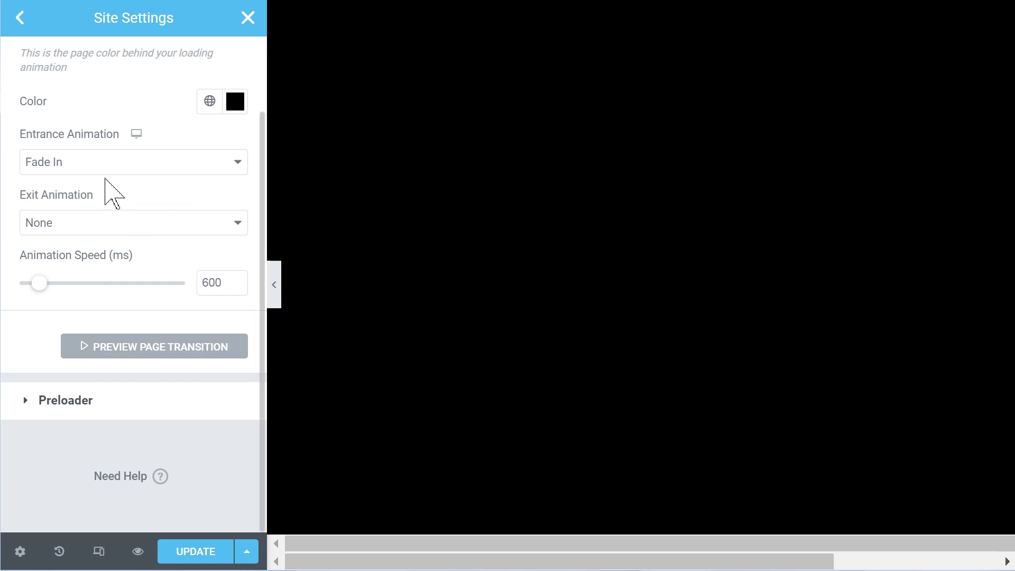
left_click(105, 167)
left_click(133, 261)
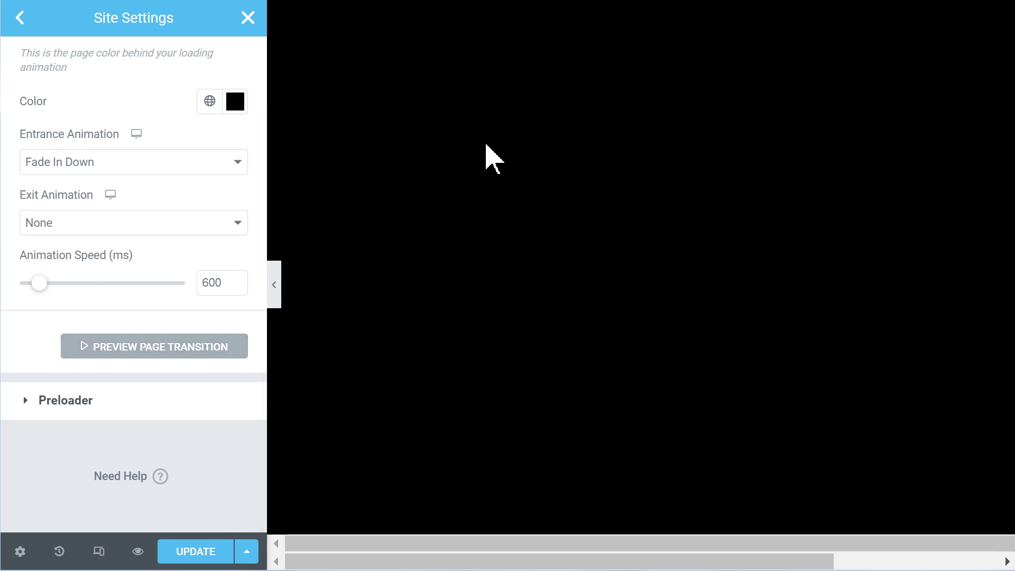
left_click(119, 174)
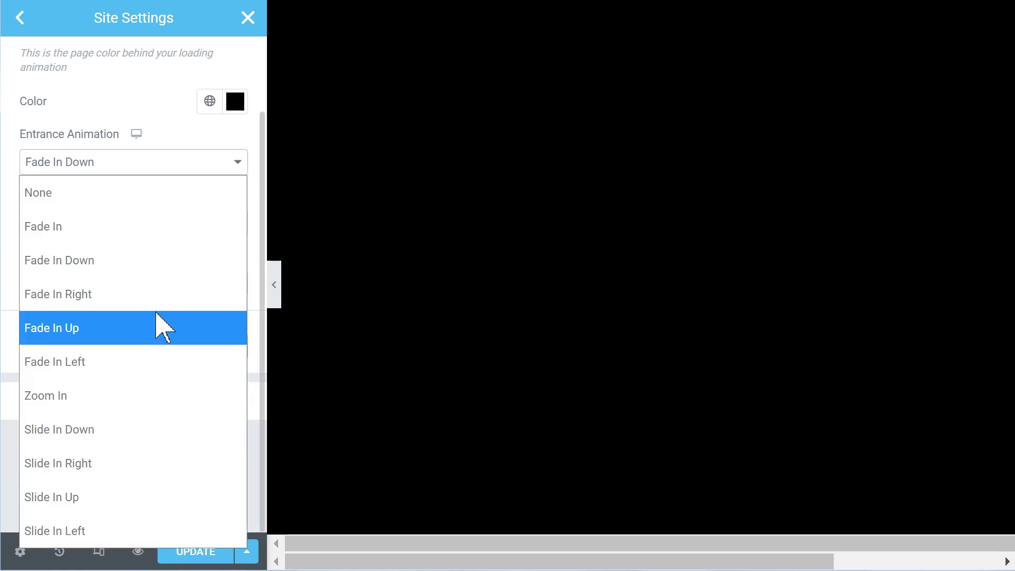
left_click(8, 224)
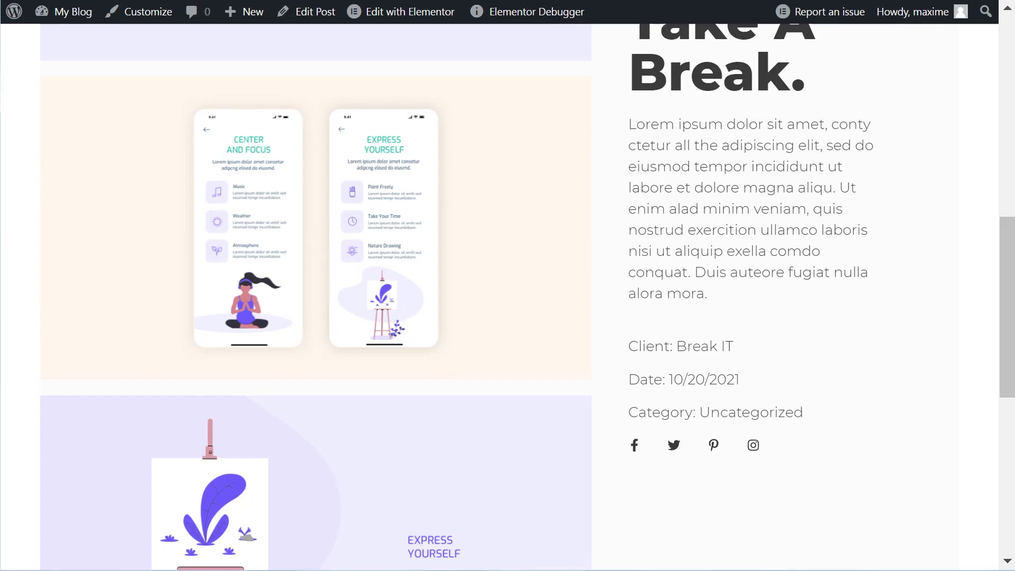
key("ctrl+plus")
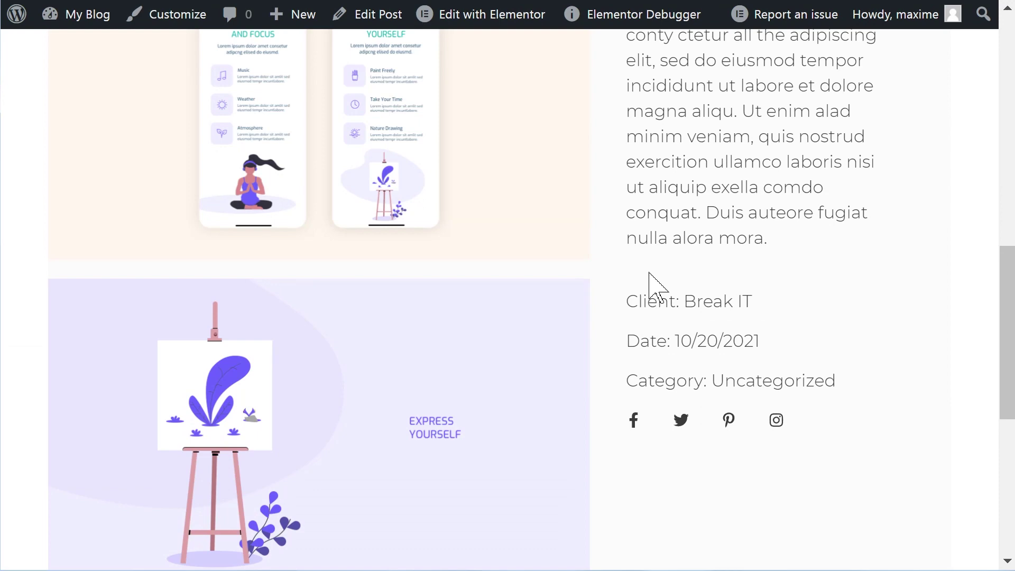
- Scroll the live D-Space LTD project page down to its footer
scroll(623, 290, "down", 4)
scroll(616, 294, "up", 4)
scroll(617, 294, "down", 5)
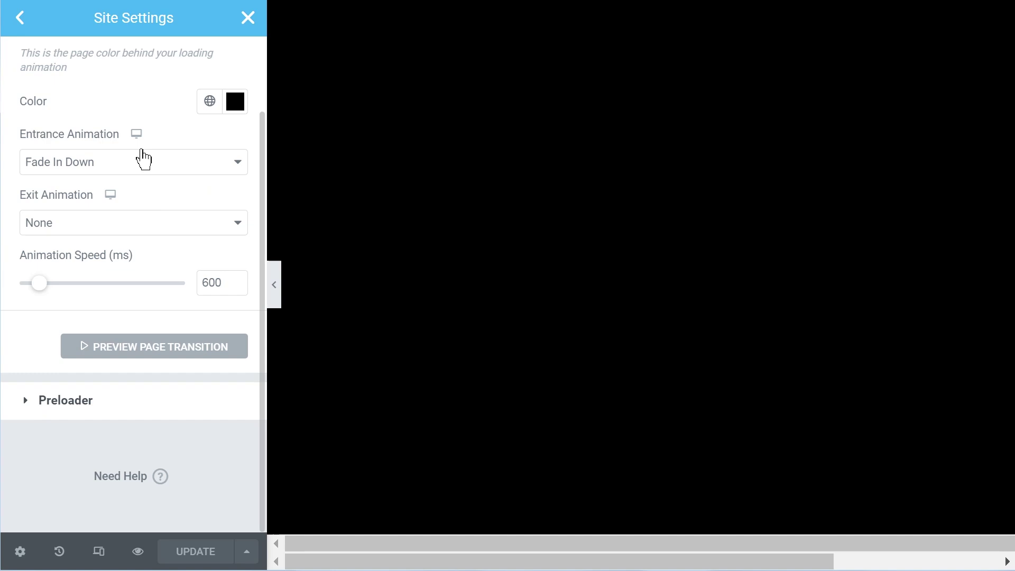
- Switch the entrance animation to Zoom In and save the site settings
left_click(139, 168)
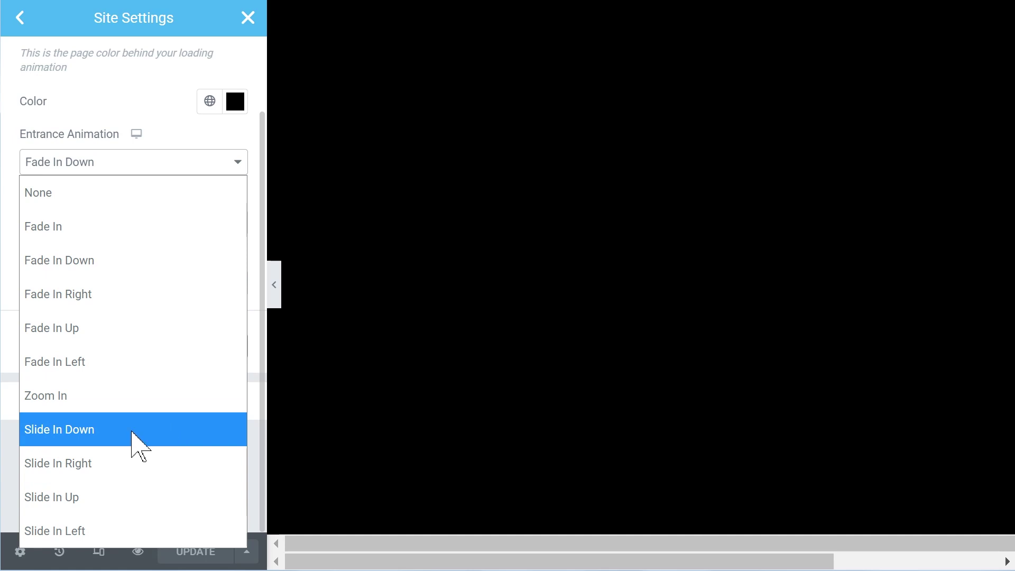
left_click(126, 401)
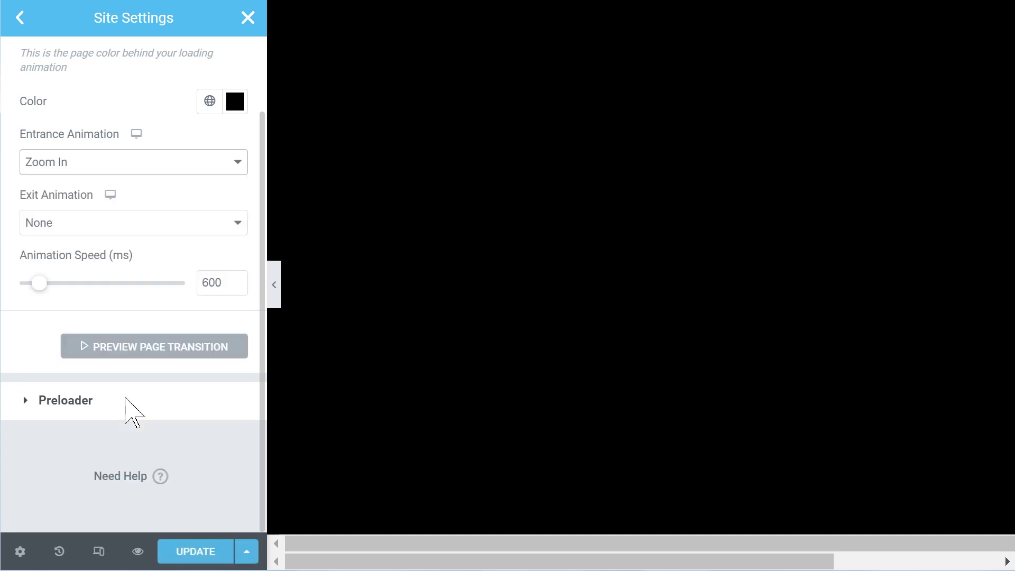
left_click(208, 551)
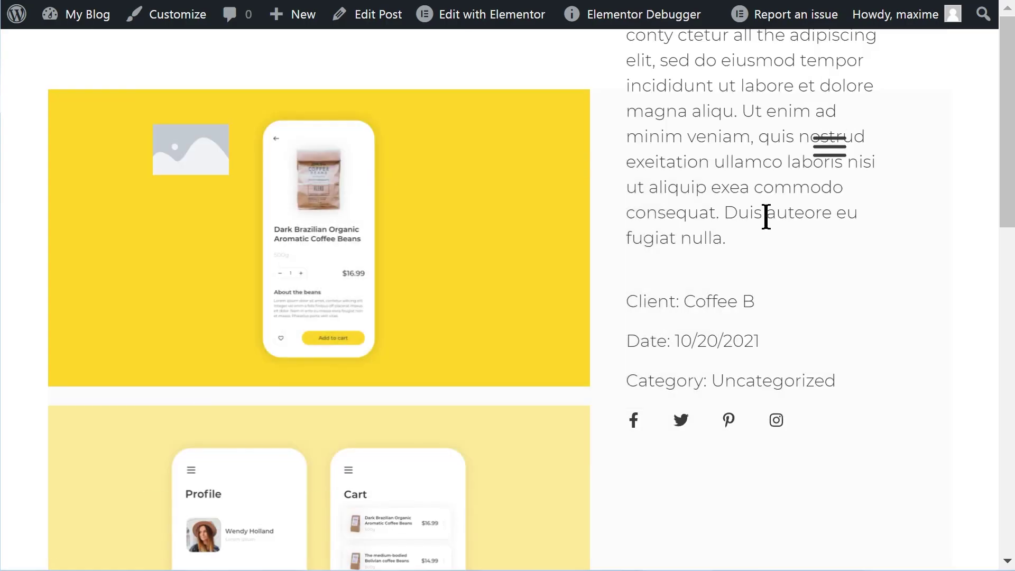
- Scroll to the bottom of the live post and move on to the next project, Rainforest
scroll(766, 215, "down", 15)
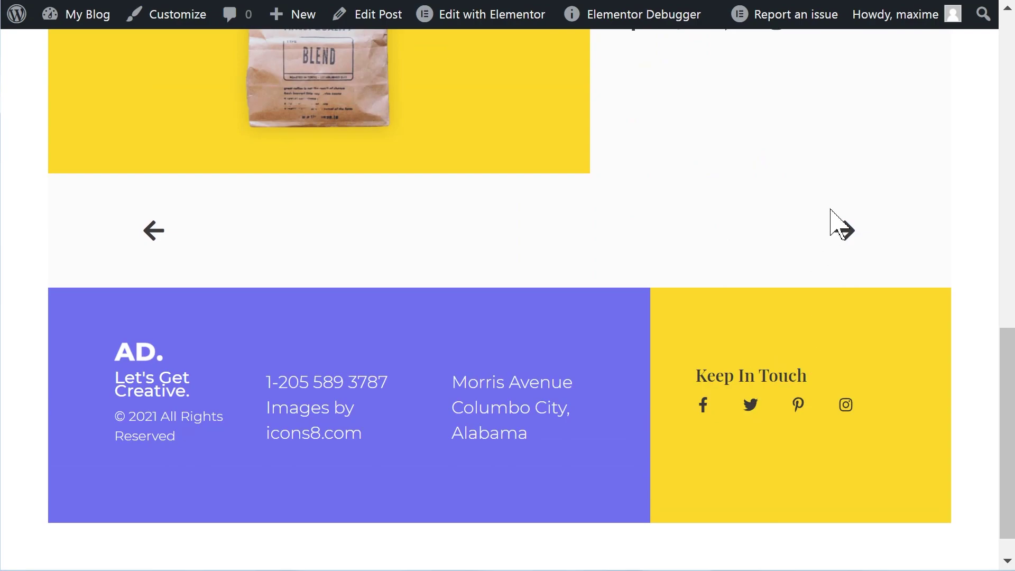
left_click(841, 235)
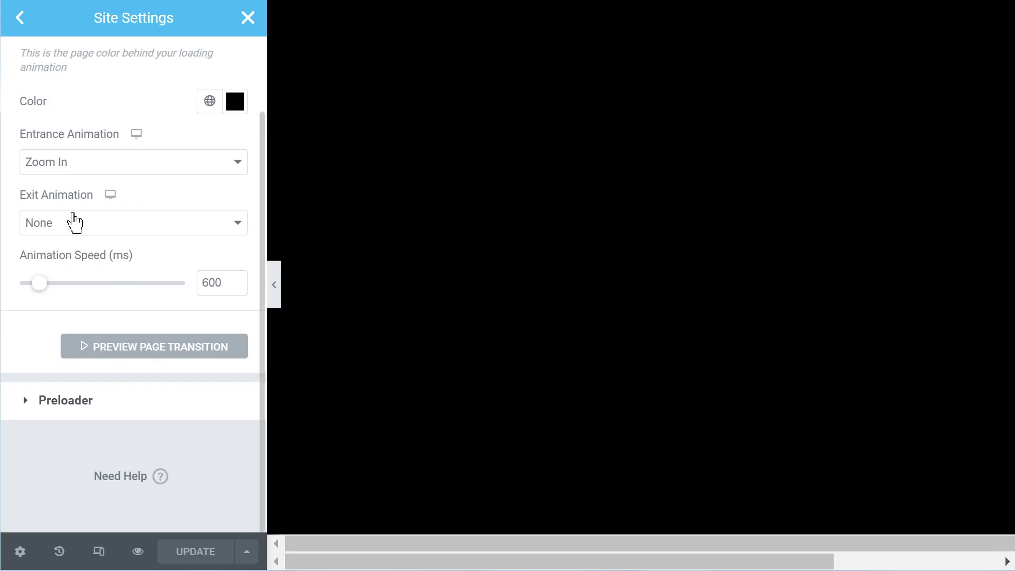
left_click(83, 165)
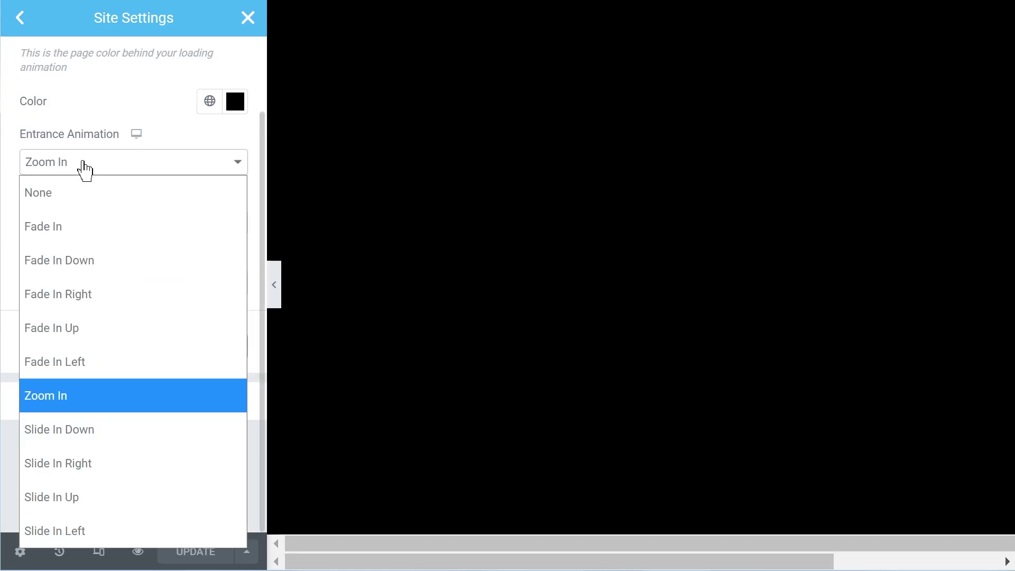
- Use Fade In Right entrance and Fade Out Left exit, then save the site settings
left_click(121, 300)
left_click(109, 222)
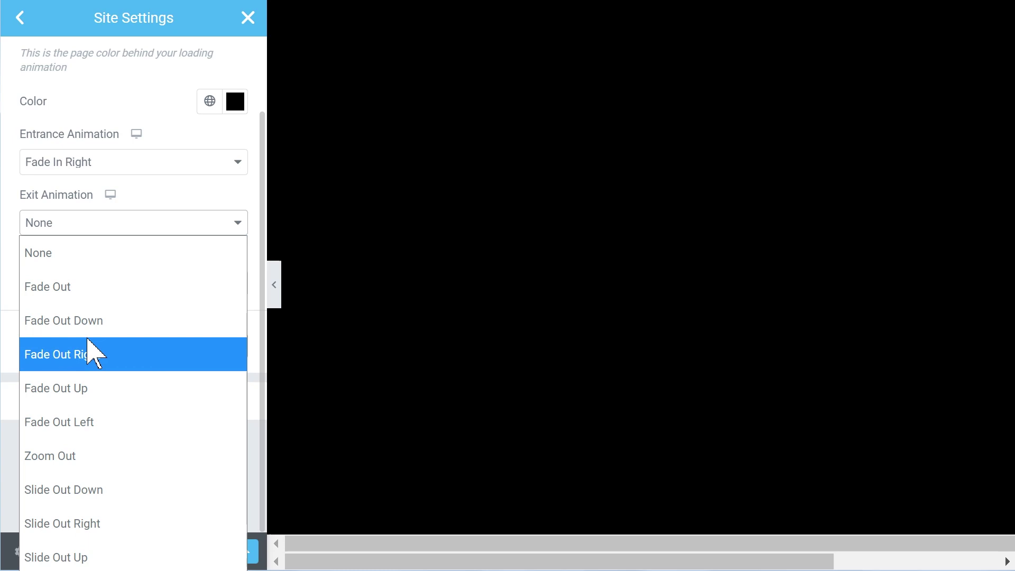
left_click(105, 423)
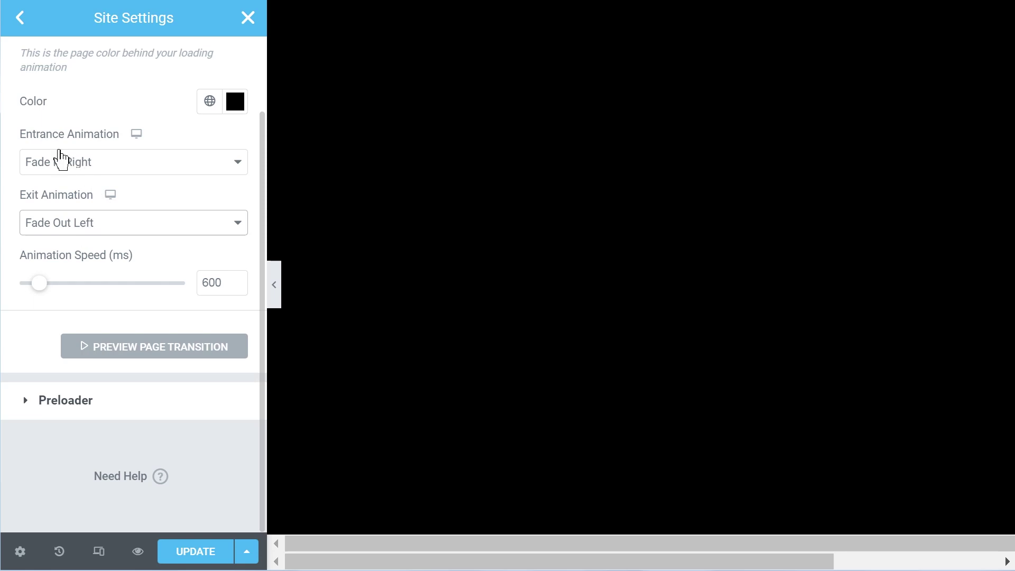
left_click(195, 551)
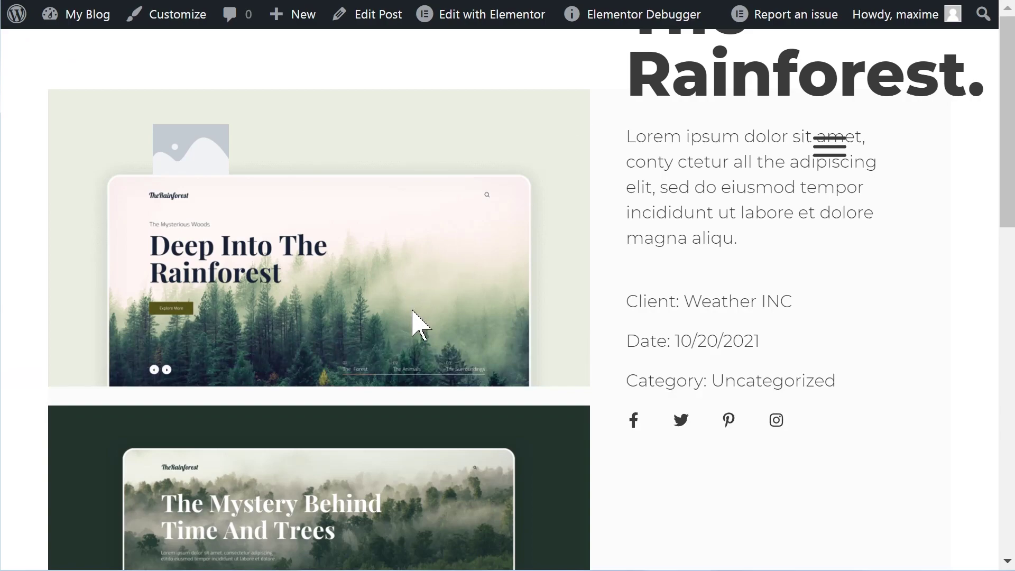
- Follow a link from the D-Space LTD post and open the next portfolio post to see the transition
left_click(417, 317)
scroll(532, 374, "down", 10)
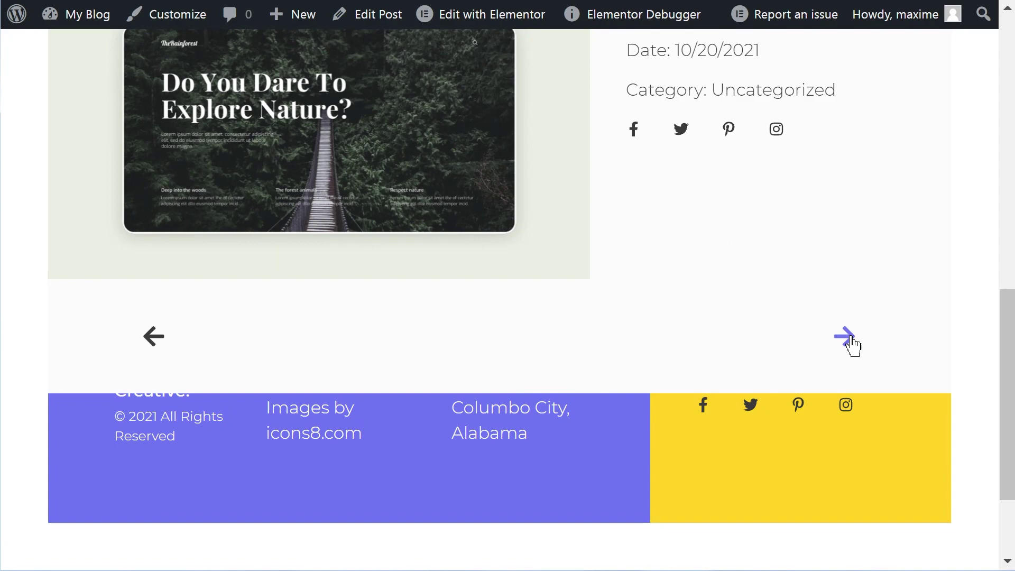
left_click(851, 339)
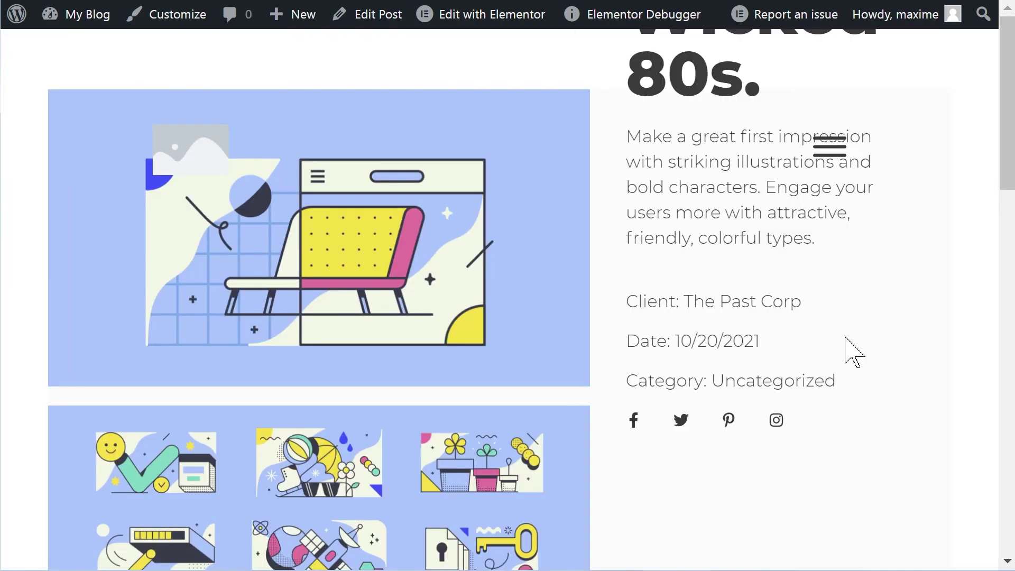
scroll(845, 338, "down", 10)
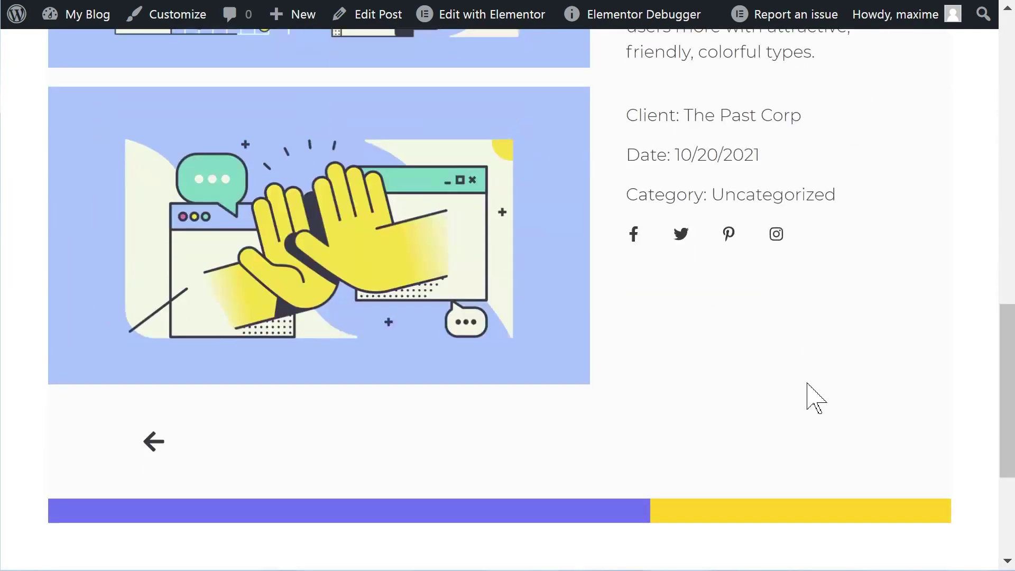
- Go to the previous portfolio post and browse down through the Break IT post
scroll(817, 399, "down", 4)
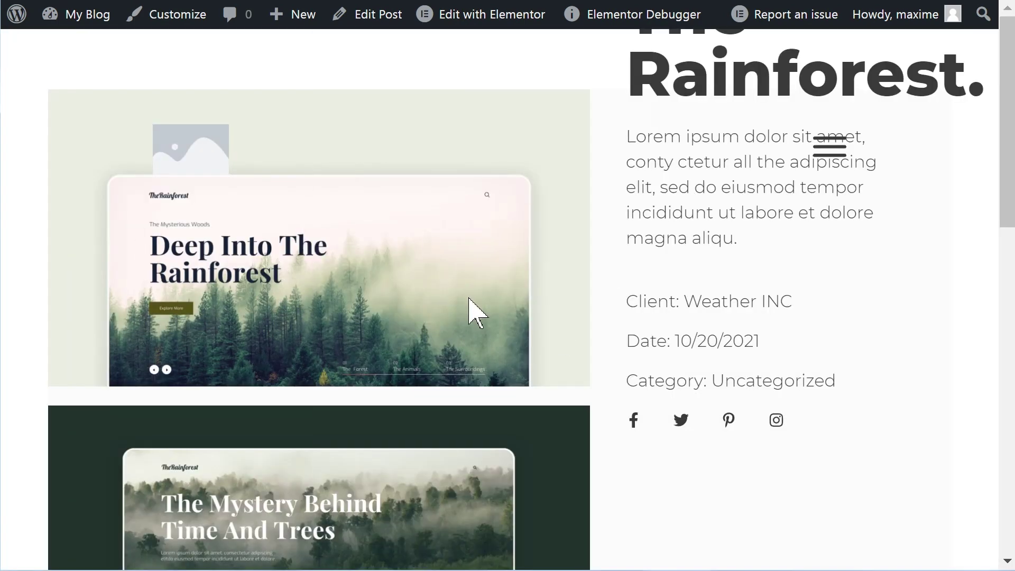
scroll(471, 317, "down", 15)
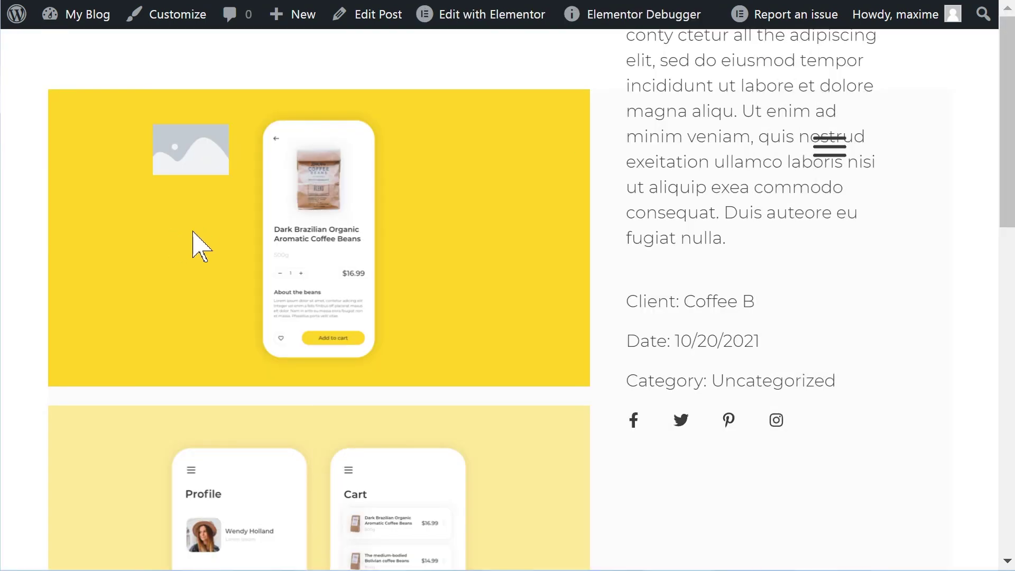
scroll(193, 248, "down", 8)
scroll(188, 255, "down", 7)
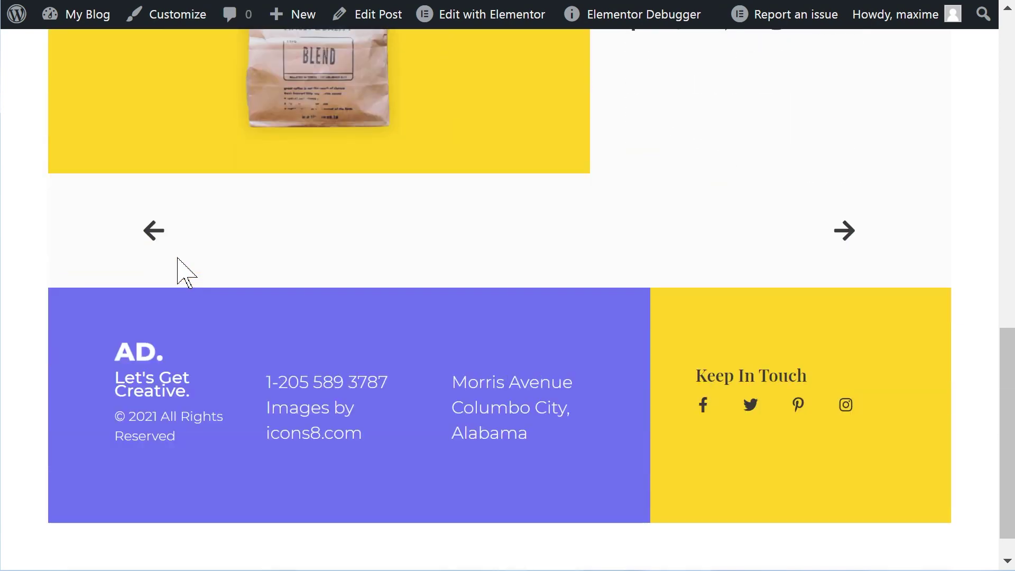
scroll(176, 254, "up", 2)
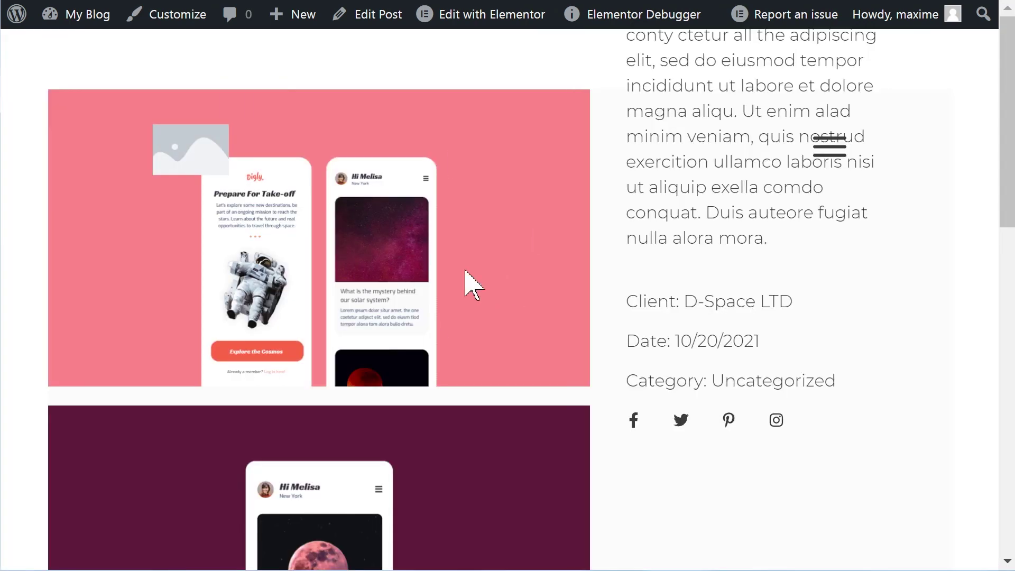
scroll(355, 288, "down", 12)
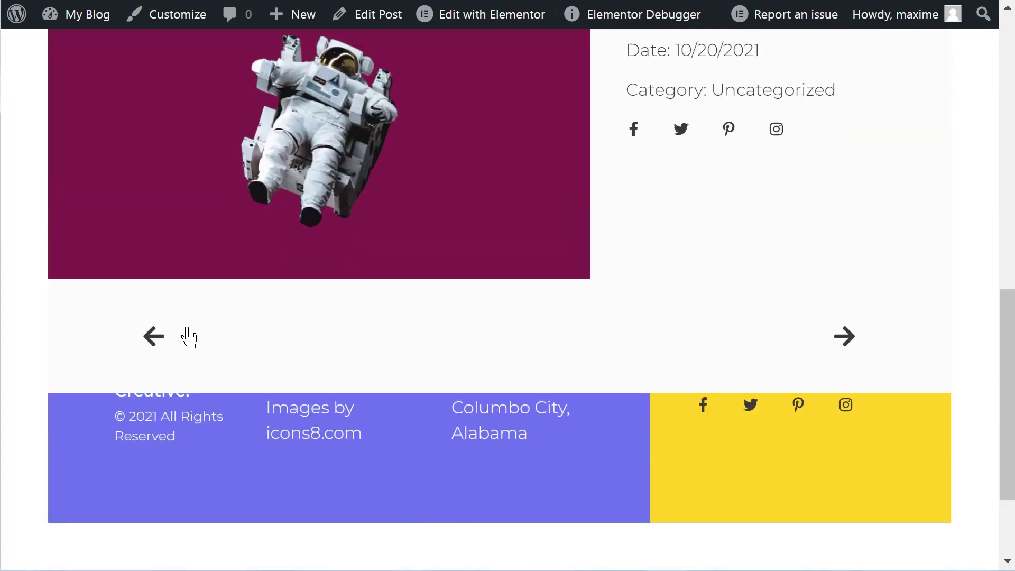
left_click(153, 338)
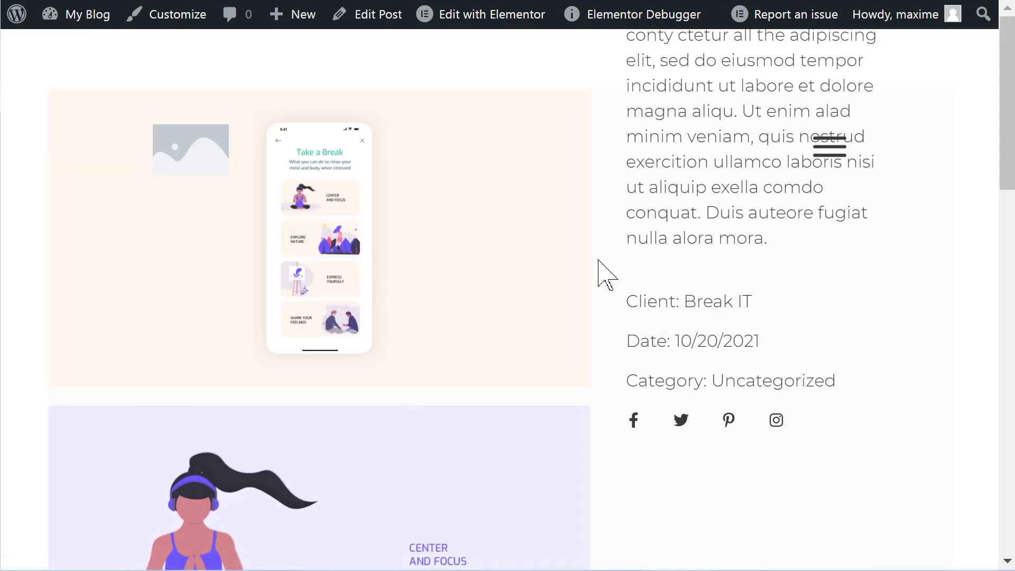
scroll(384, 296, "down", 8)
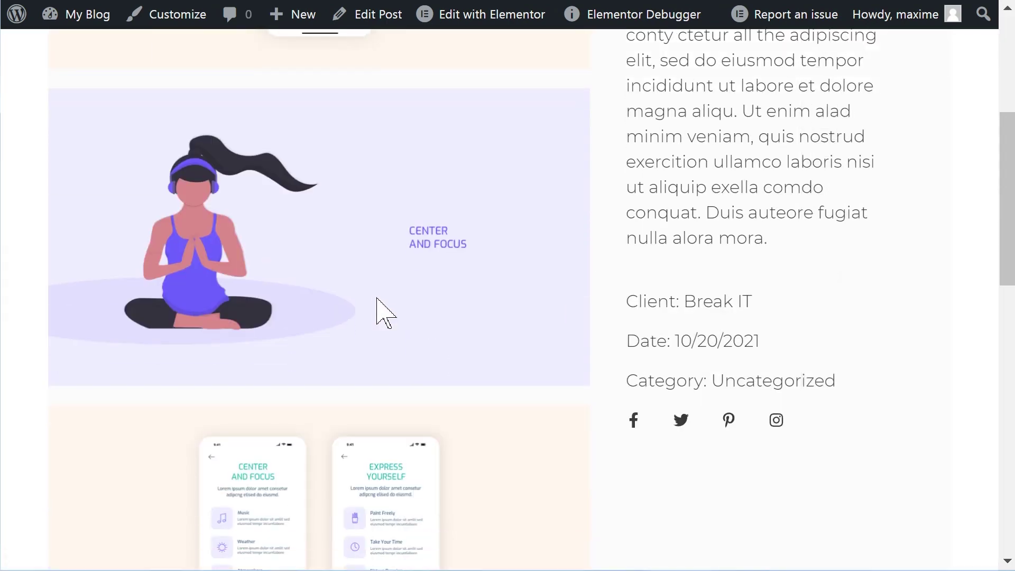
scroll(377, 300, "down", 2)
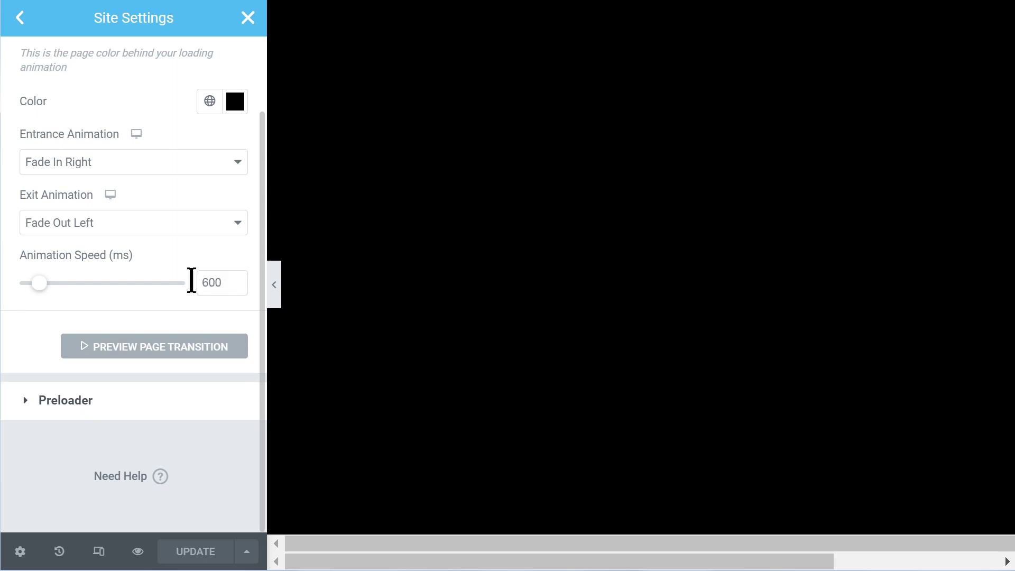
- Set the exit animation to Fade Out Down and the entrance to Fade In Up, then save
left_click(165, 234)
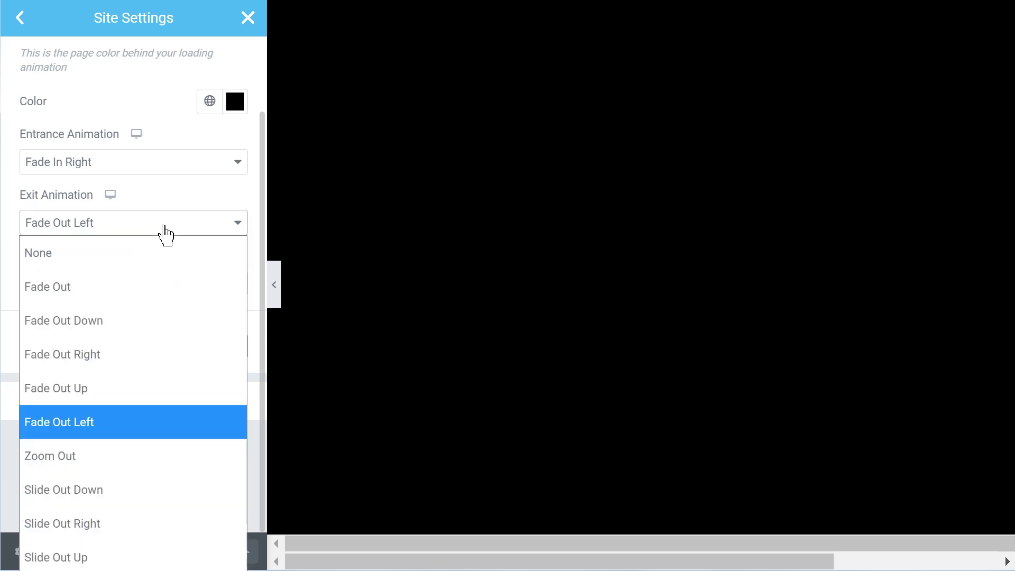
left_click(116, 321)
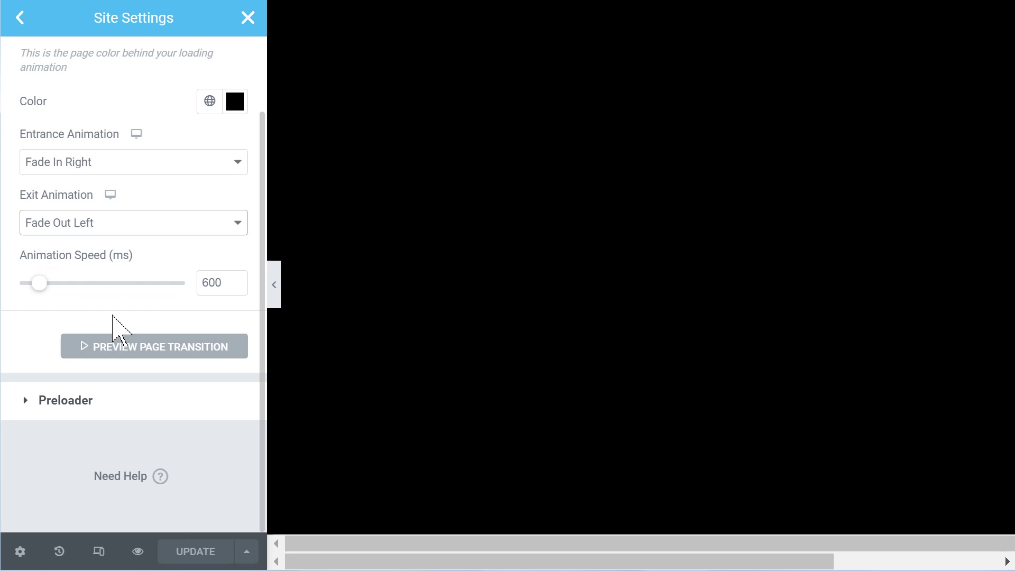
left_click(138, 174)
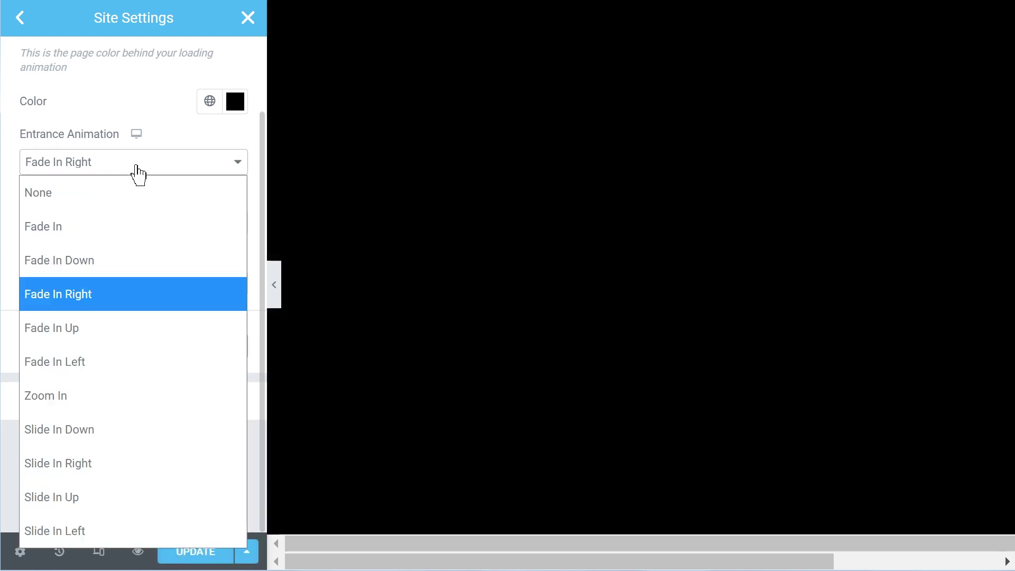
left_click(122, 330)
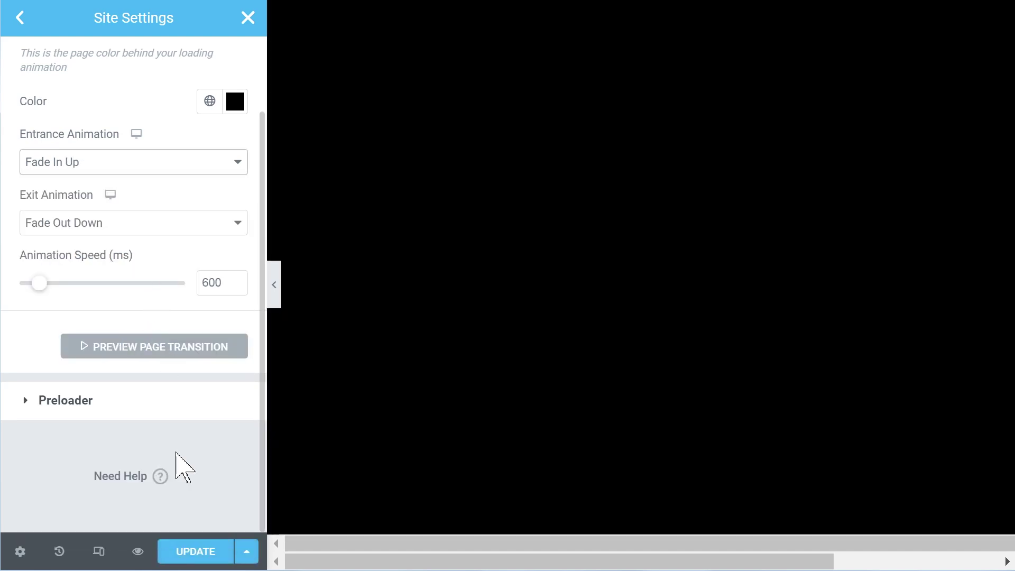
left_click(198, 553)
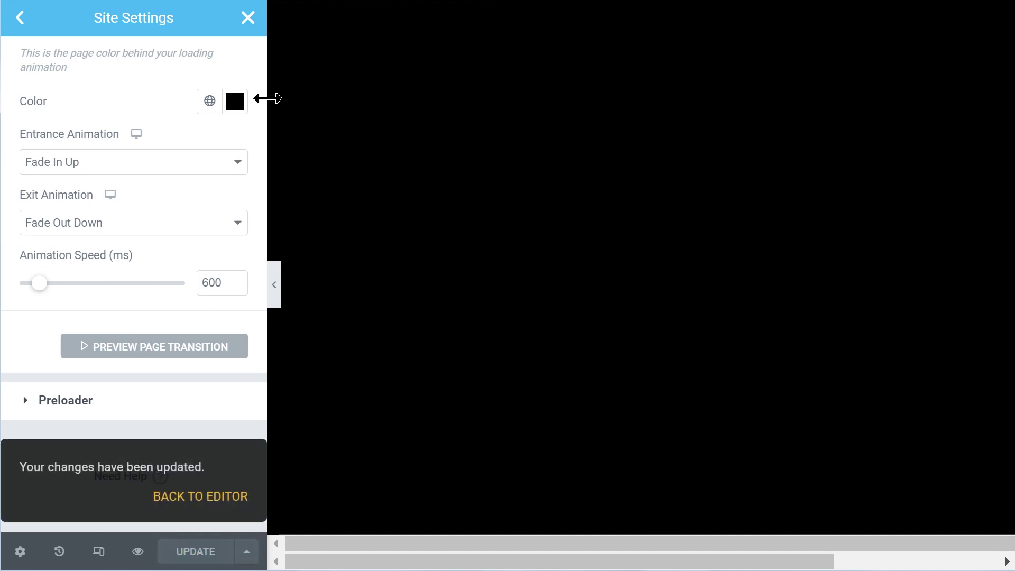
- Change the transition background colour to teal #6FC2C6 and save
left_click(235, 101)
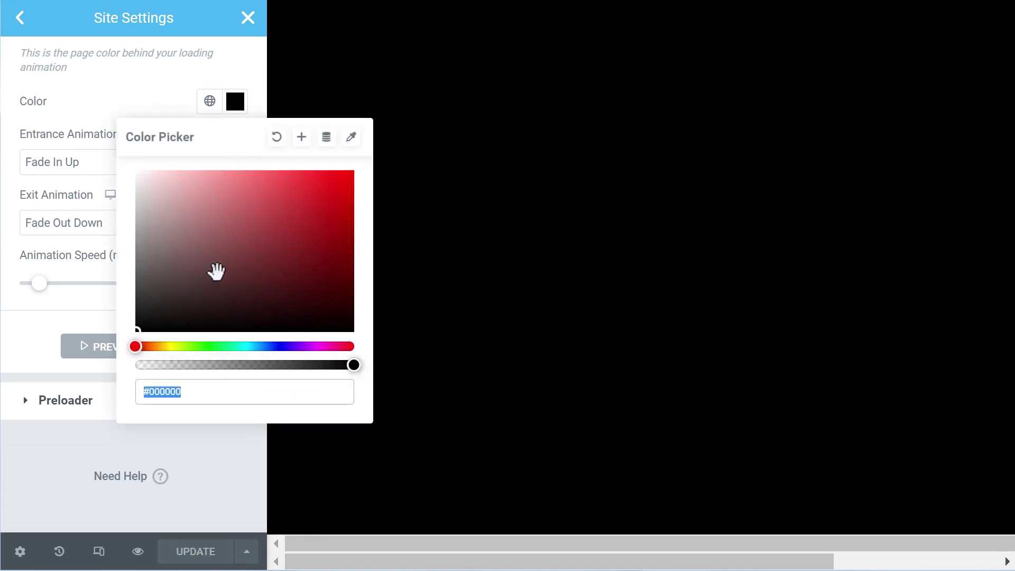
left_click(245, 346)
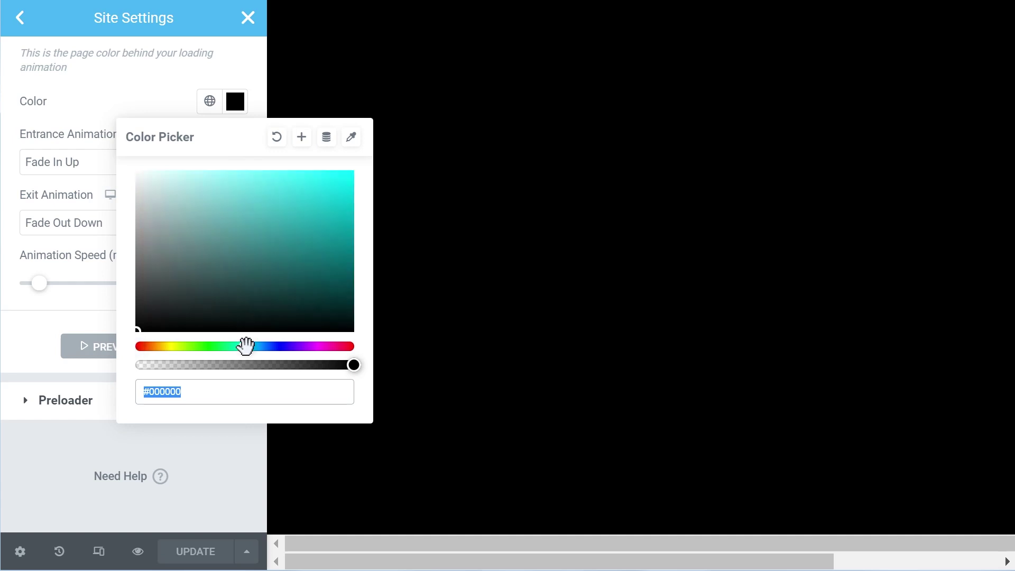
left_click(231, 207)
left_click(209, 553)
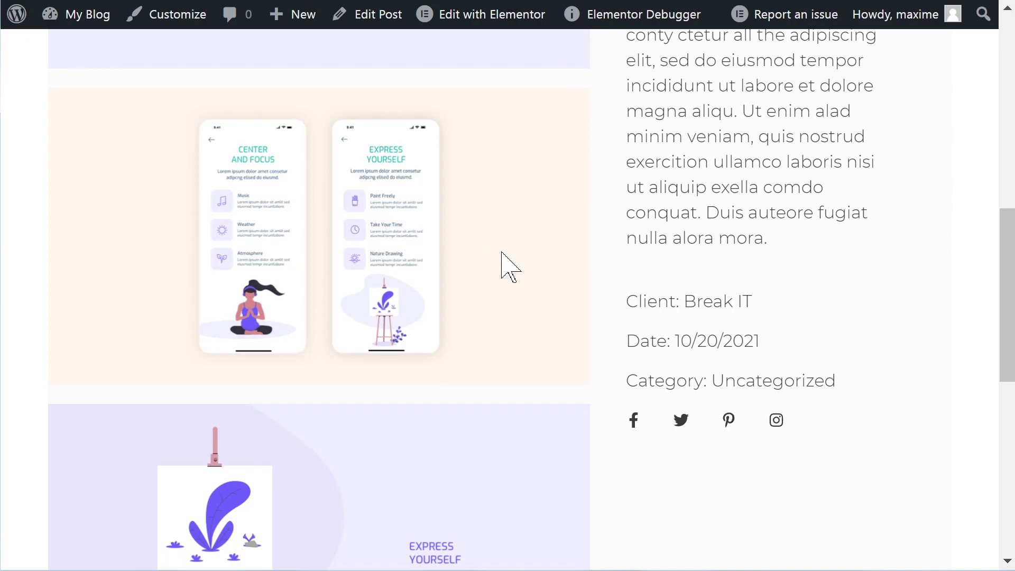
key("F5")
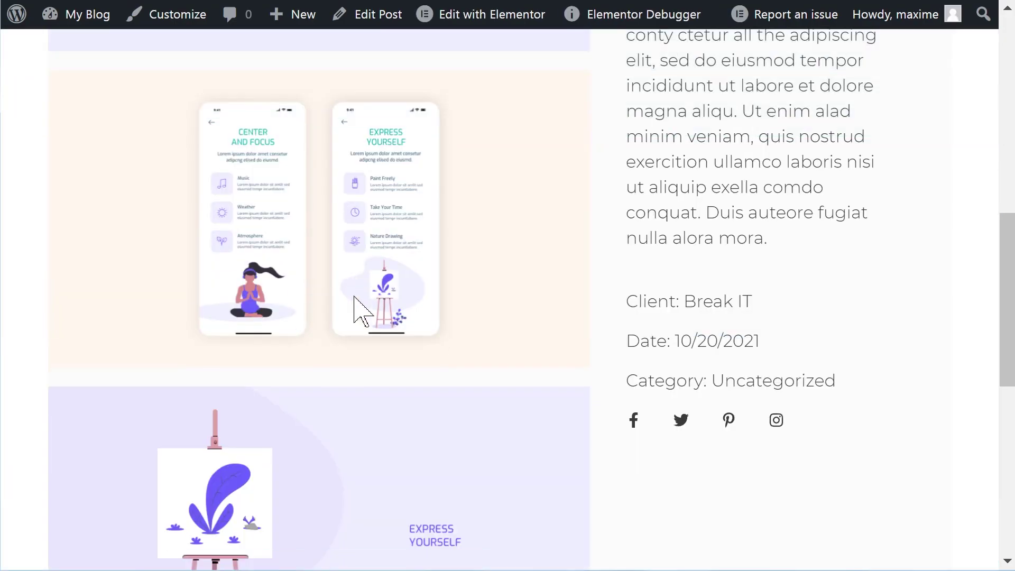
scroll(361, 312, "down", 10)
left_click(154, 229)
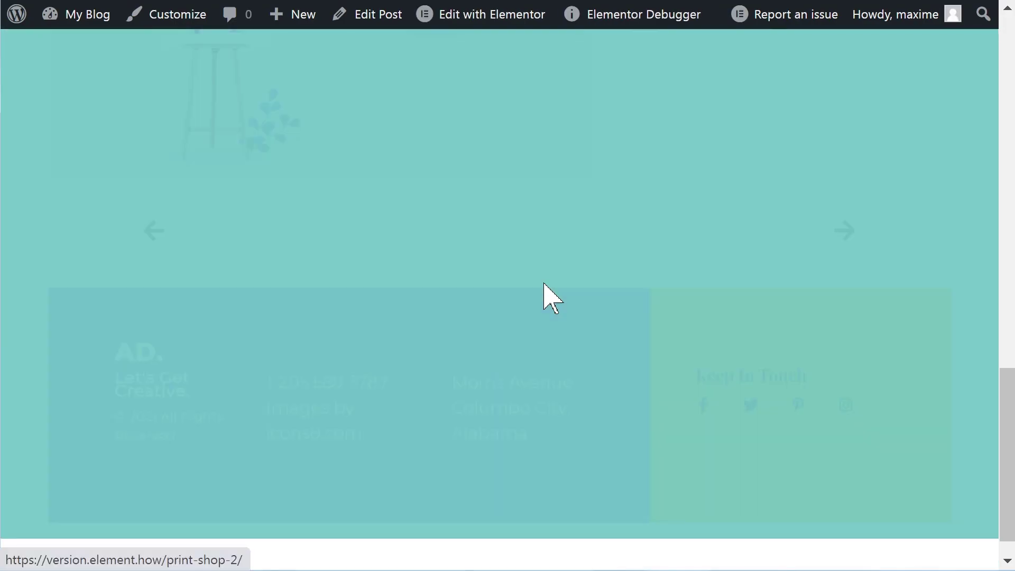
scroll(555, 318, "down", 4)
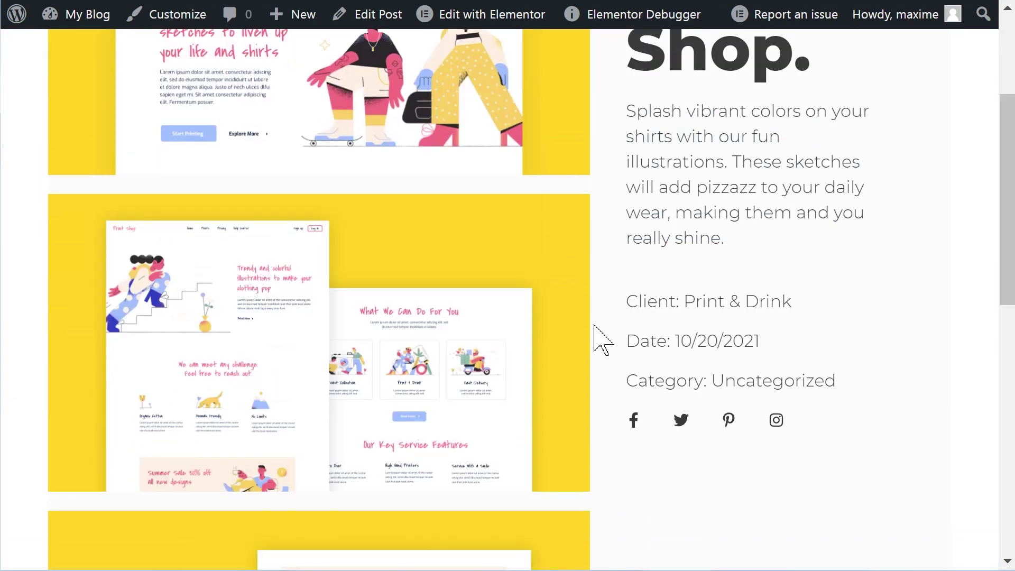
scroll(691, 386, "down", 8)
left_click(845, 439)
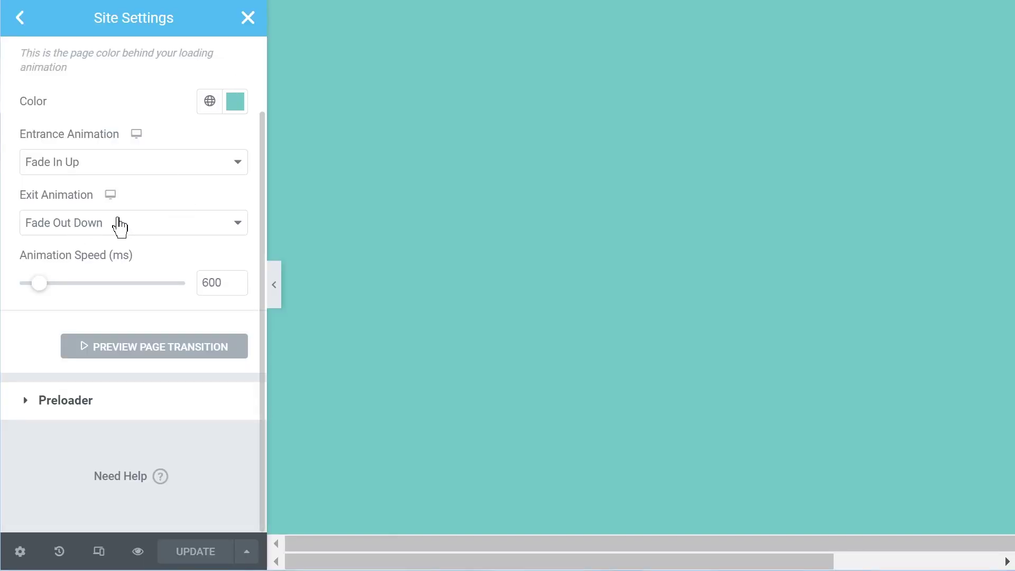
- Set exit to Fade Out Up and entrance to Fade In Down, after briefly trying Fade In Up, and save
left_click(121, 228)
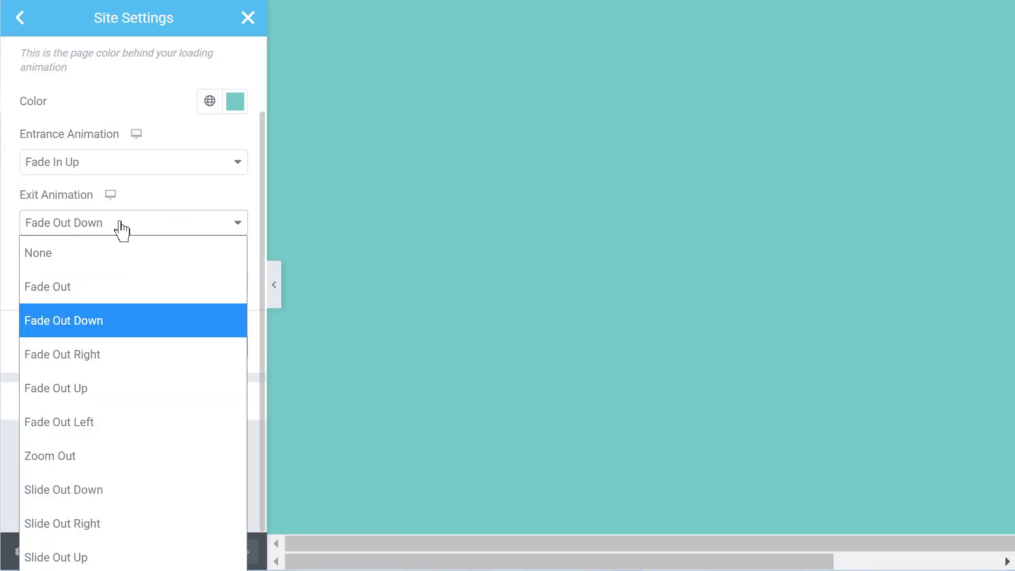
left_click(151, 389)
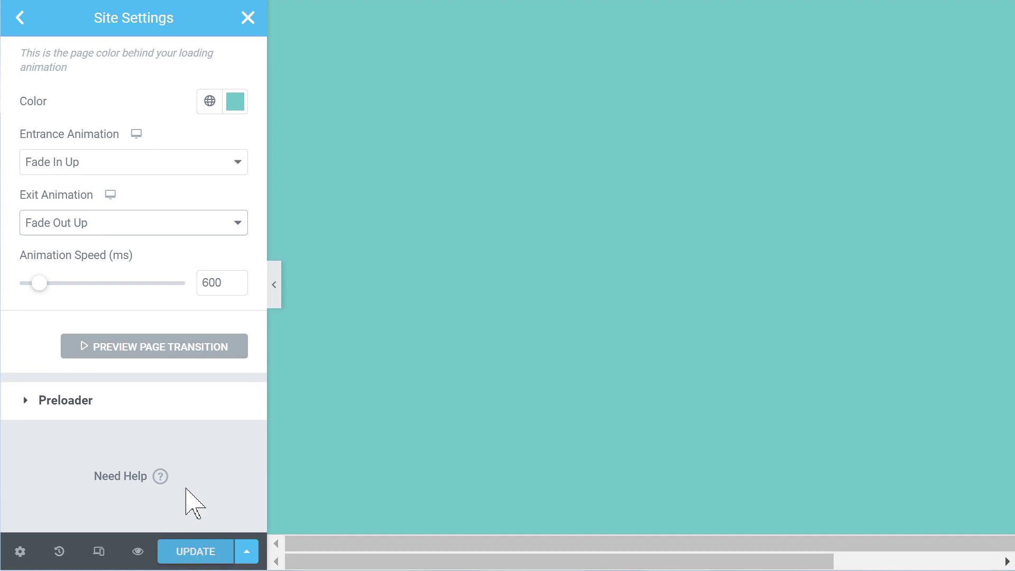
left_click(104, 174)
left_click(95, 265)
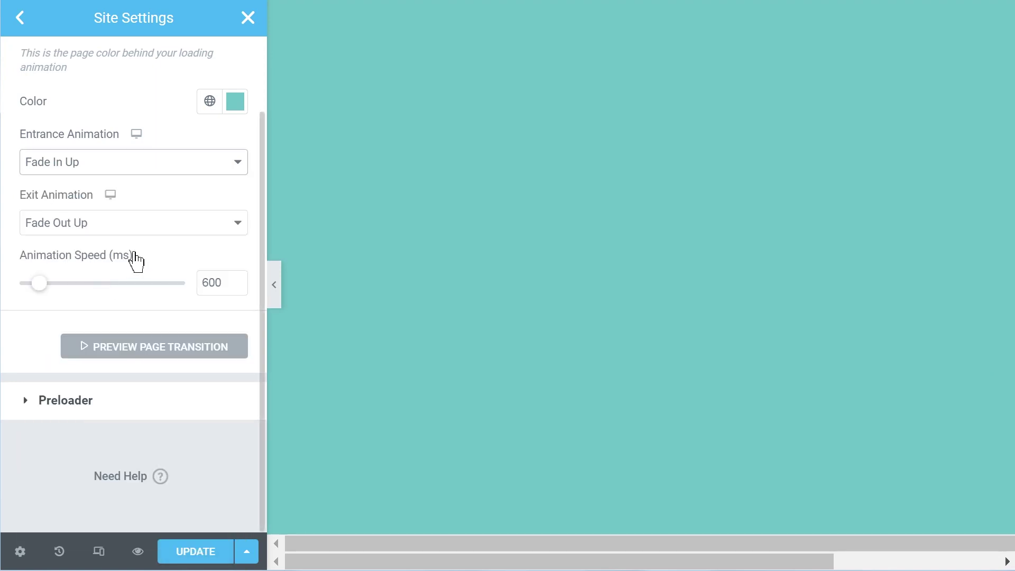
left_click(129, 172)
left_click(120, 328)
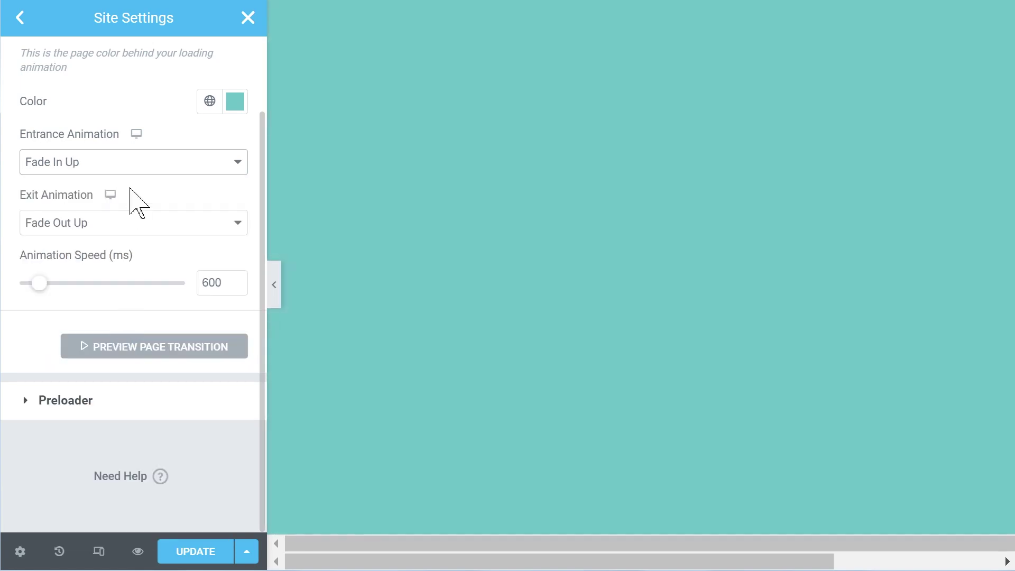
left_click(135, 170)
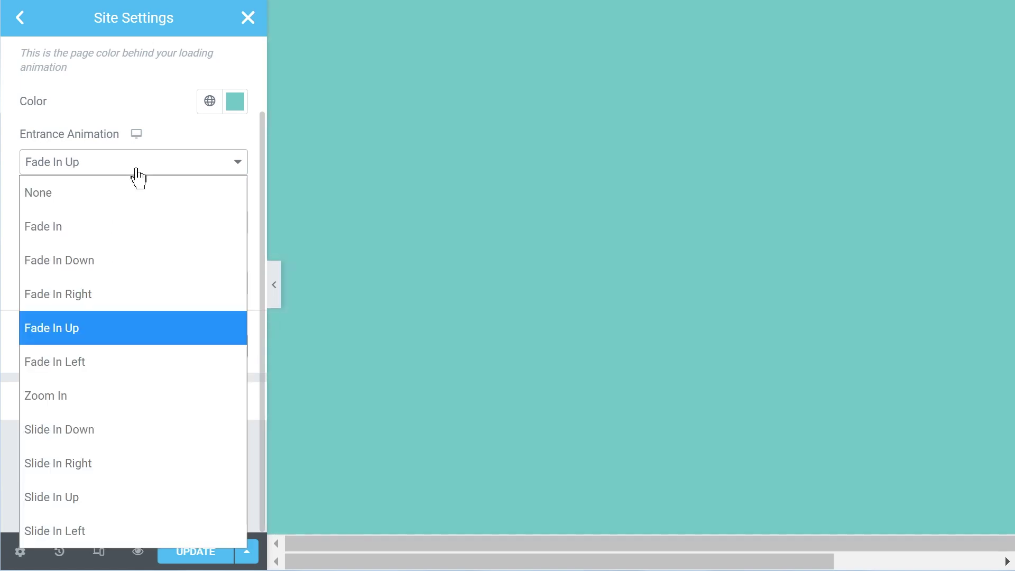
left_click(128, 261)
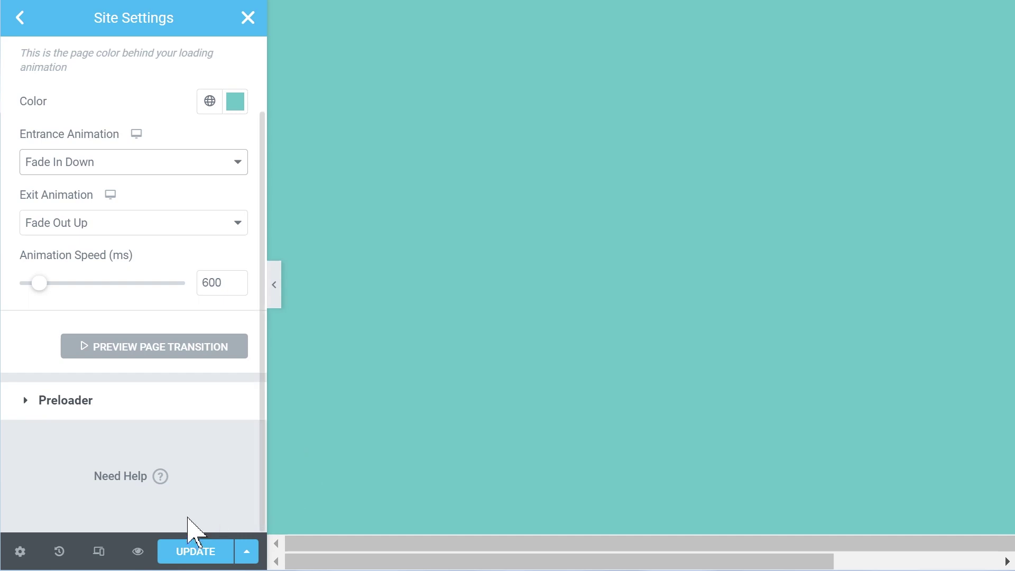
left_click(195, 549)
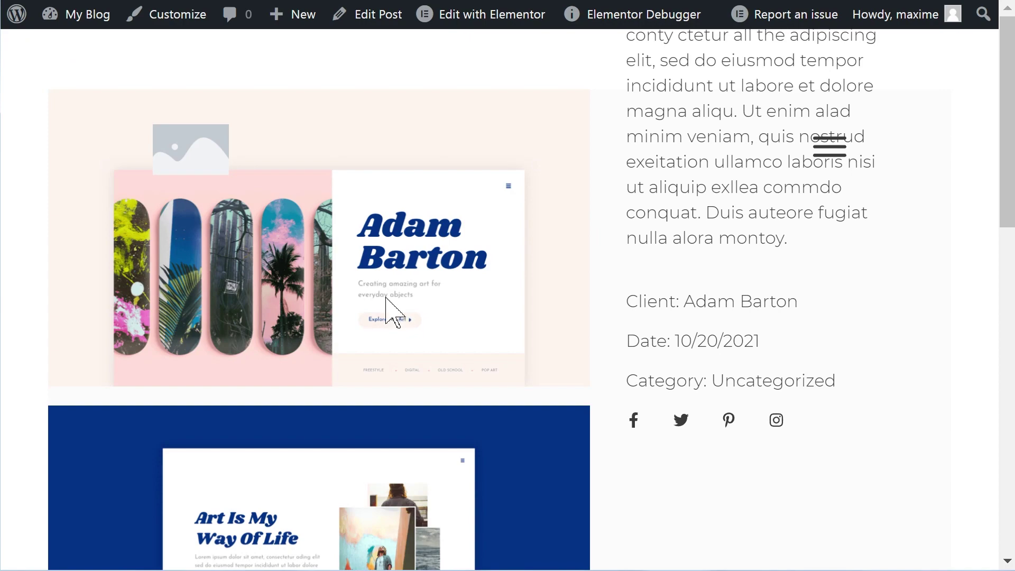
key("F5")
scroll(346, 306, "down", 2)
scroll(346, 307, "down", 10)
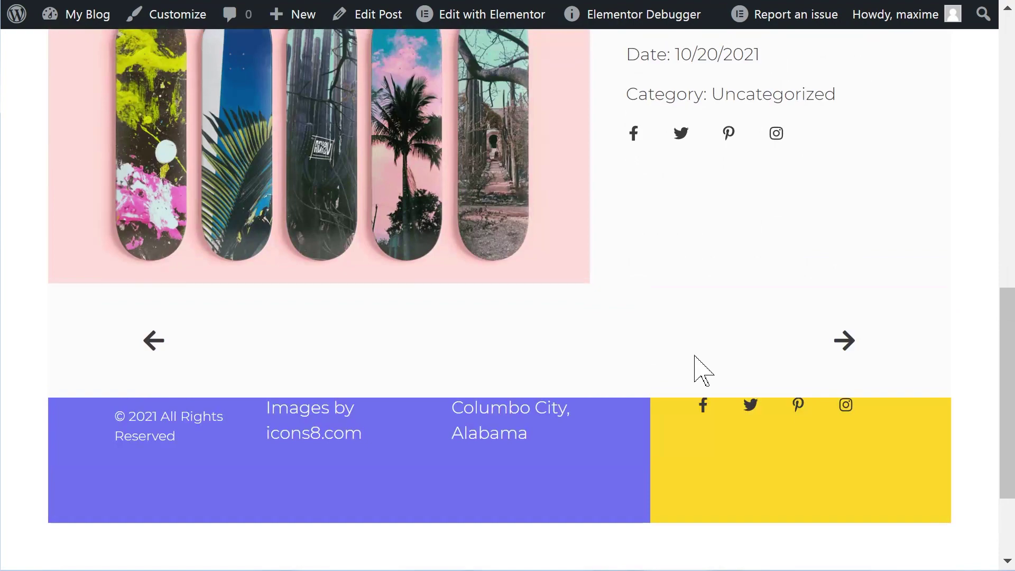
scroll(703, 370, "up", 2)
left_click(846, 443)
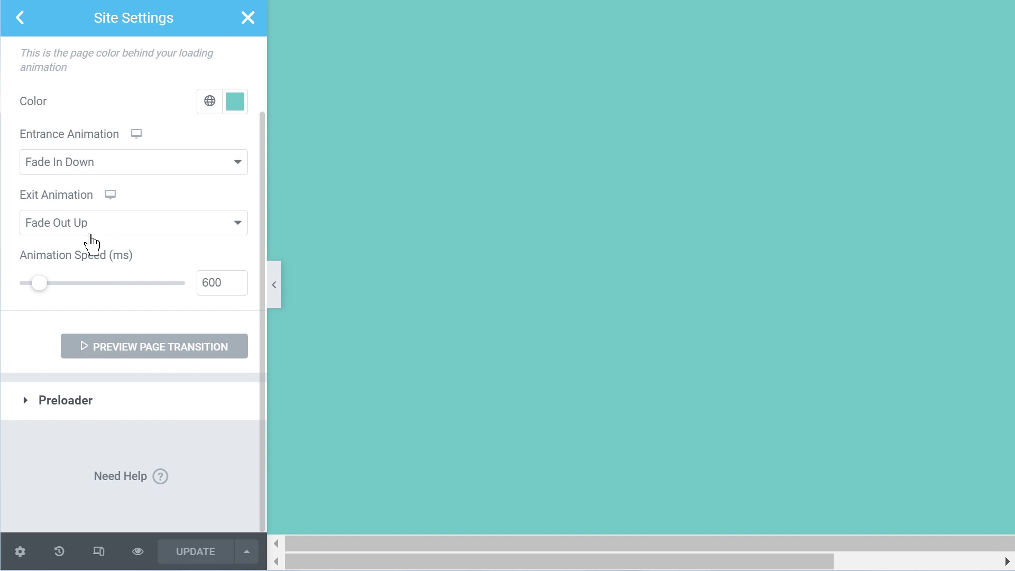
- Switch the exit animation to Fade Out Down, preview the transition, and save
left_click(111, 225)
left_click(111, 322)
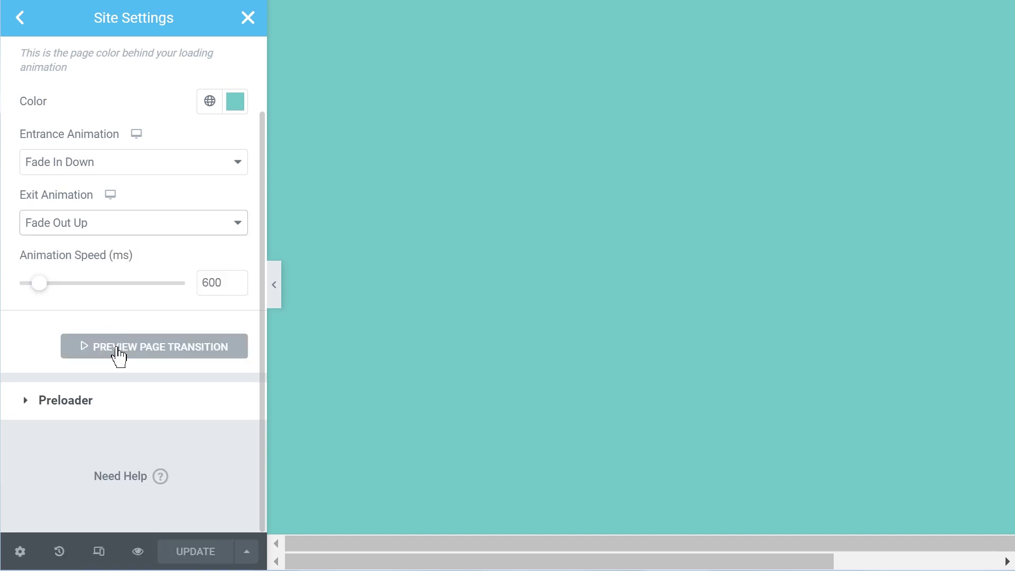
left_click(118, 348)
left_click(192, 553)
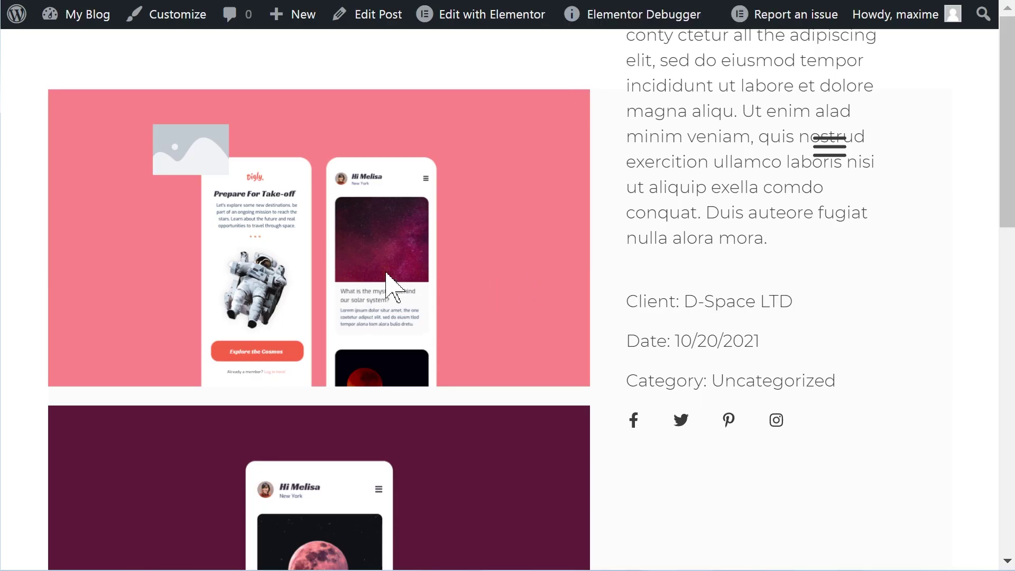
- Step back through two previous portfolio posts to watch the teal transition
scroll(328, 351, "down", 8)
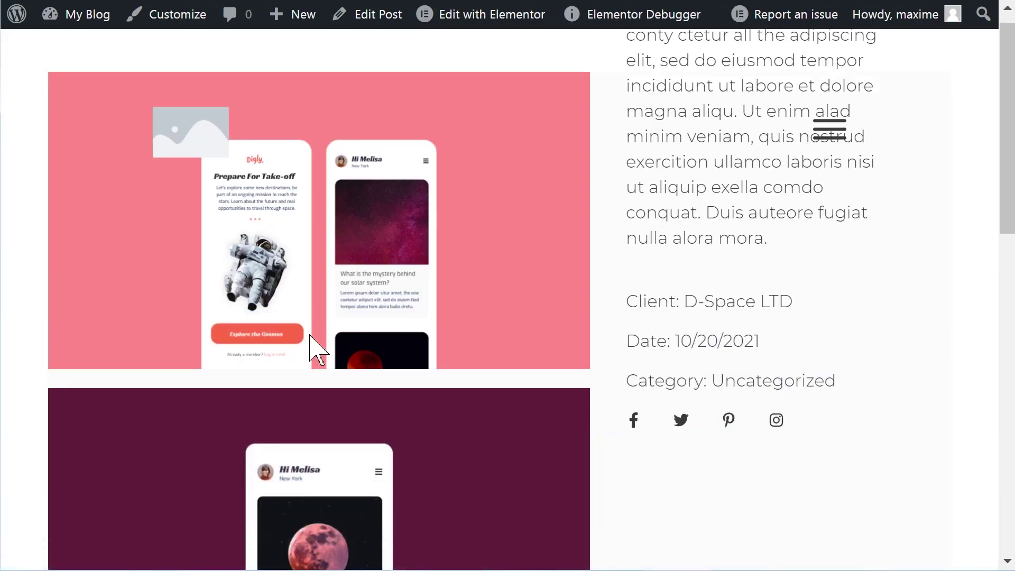
scroll(222, 359, "down", 8)
scroll(222, 362, "up", 4)
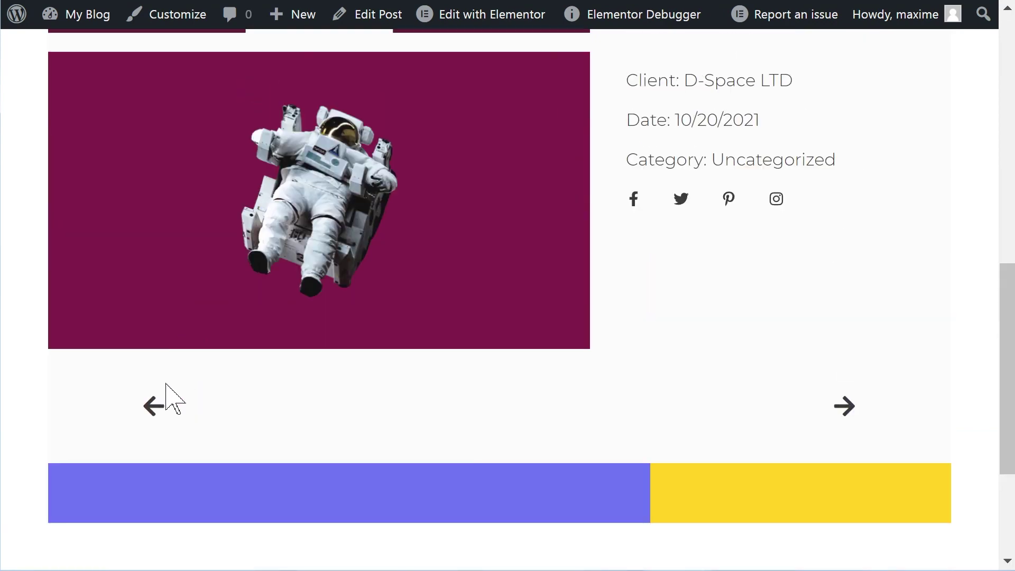
left_click(159, 406)
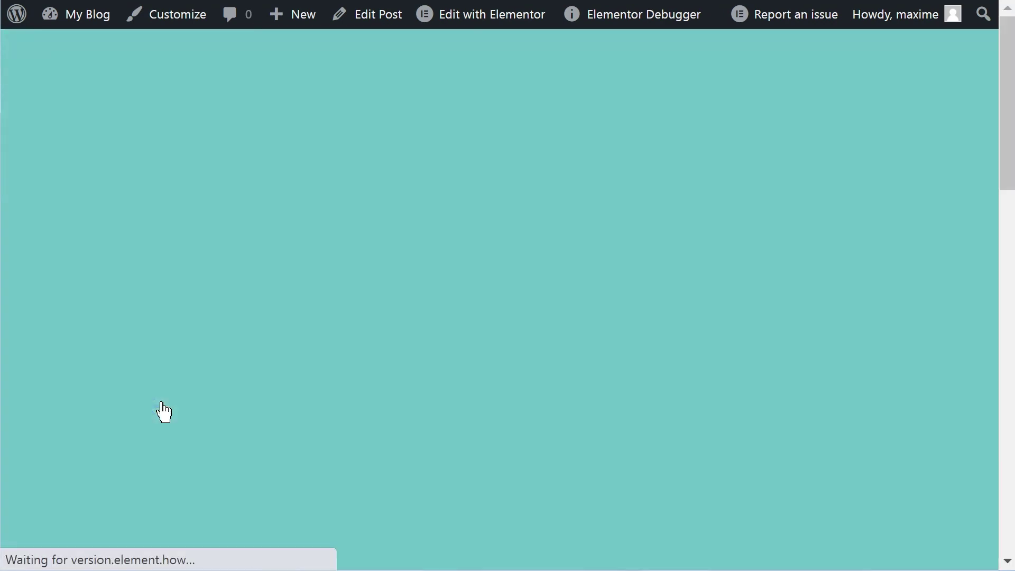
scroll(326, 358, "down", 15)
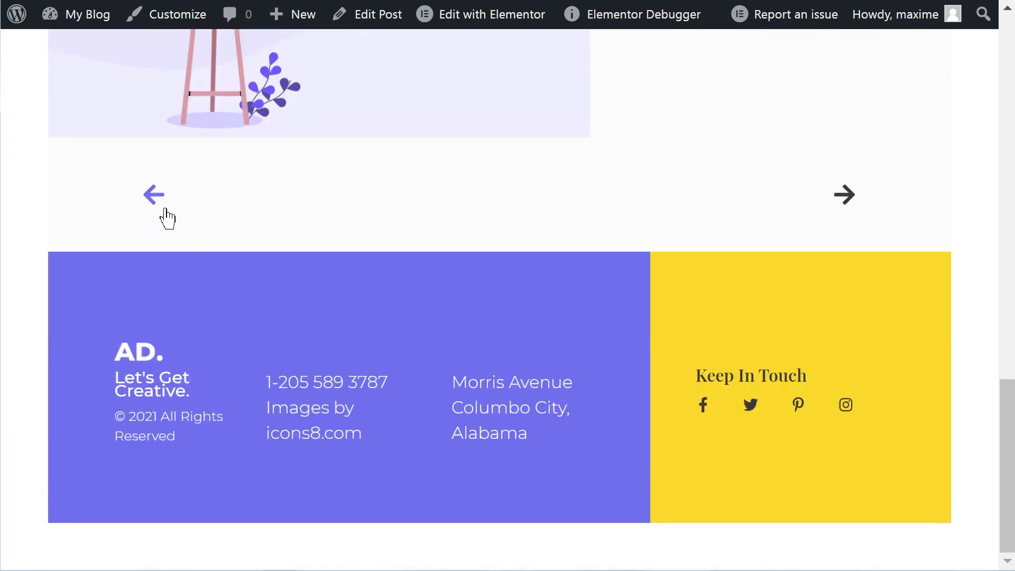
left_click(159, 200)
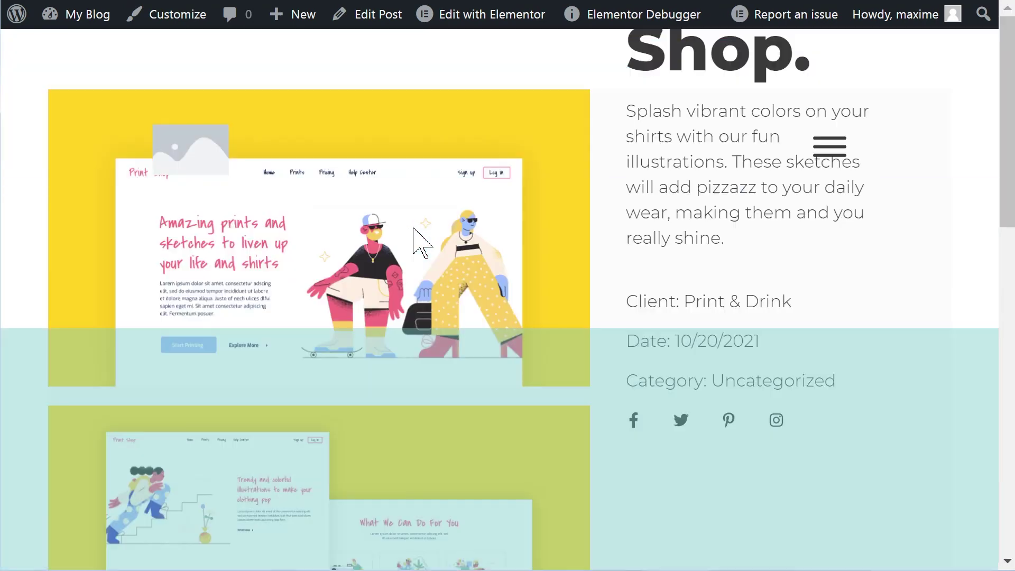
scroll(527, 310, "down", 12)
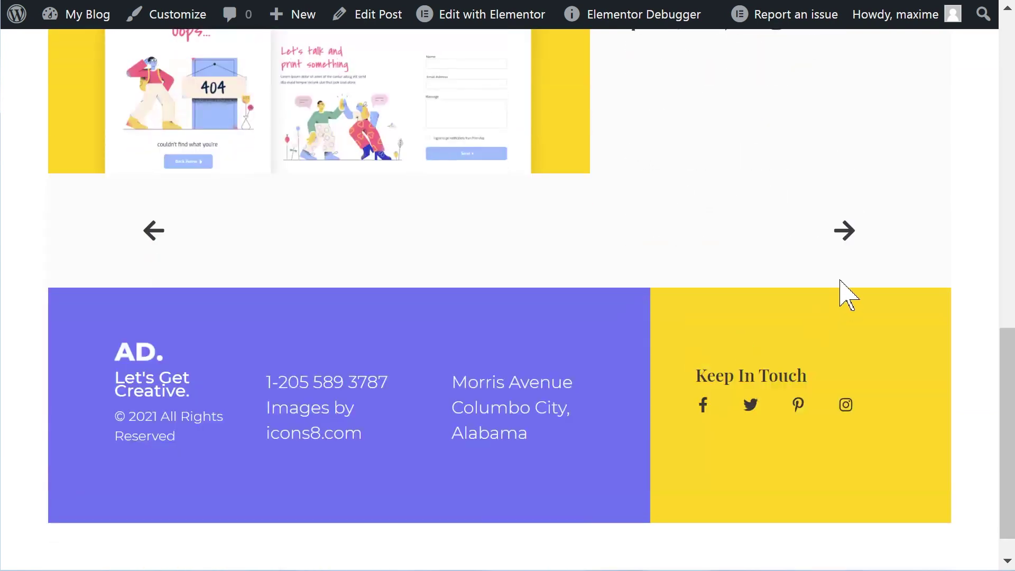
left_click(828, 229)
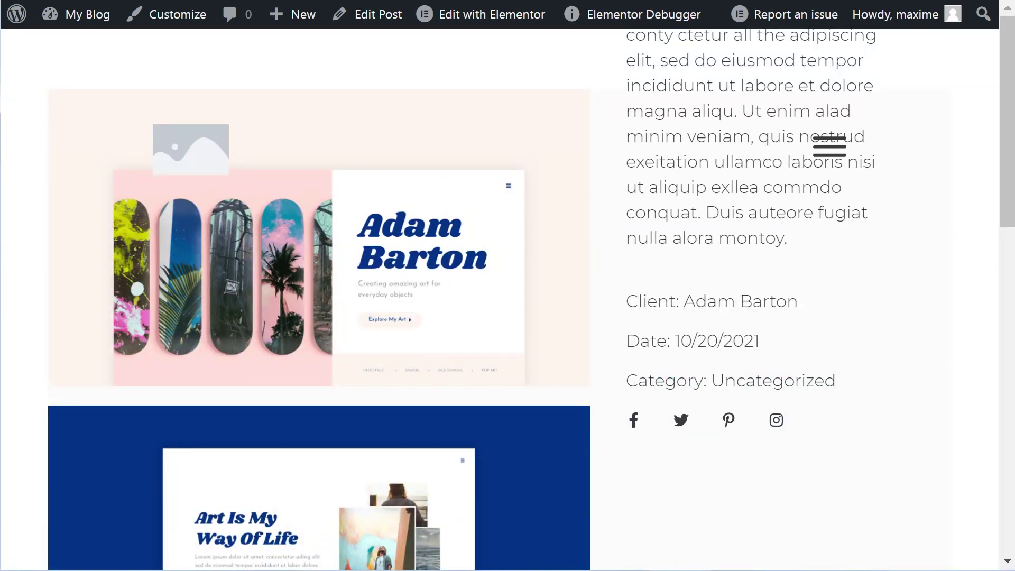
scroll(322, 290, "down", 7)
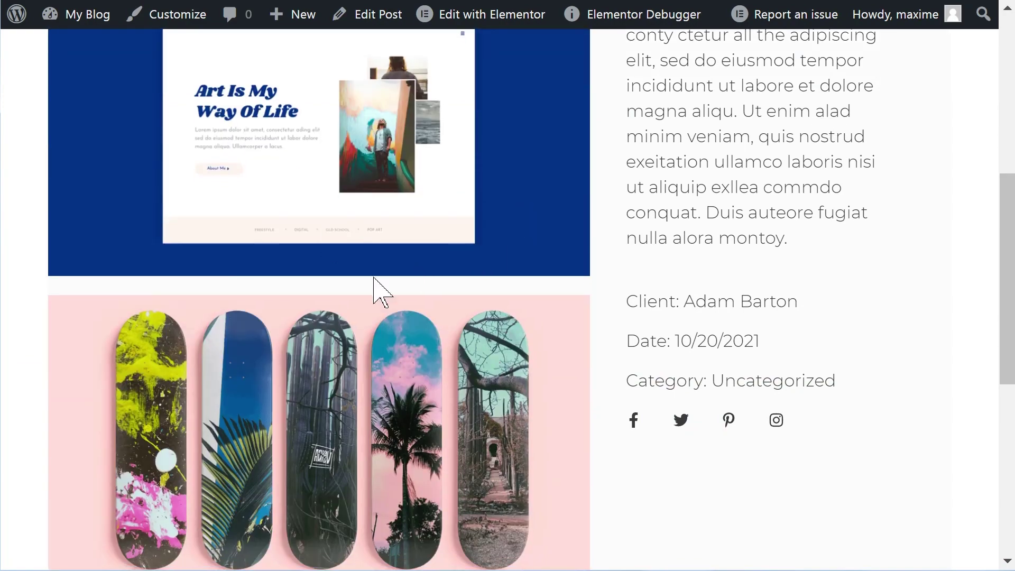
scroll(199, 361, "down", 4)
scroll(174, 363, "down", 2)
left_click(149, 338)
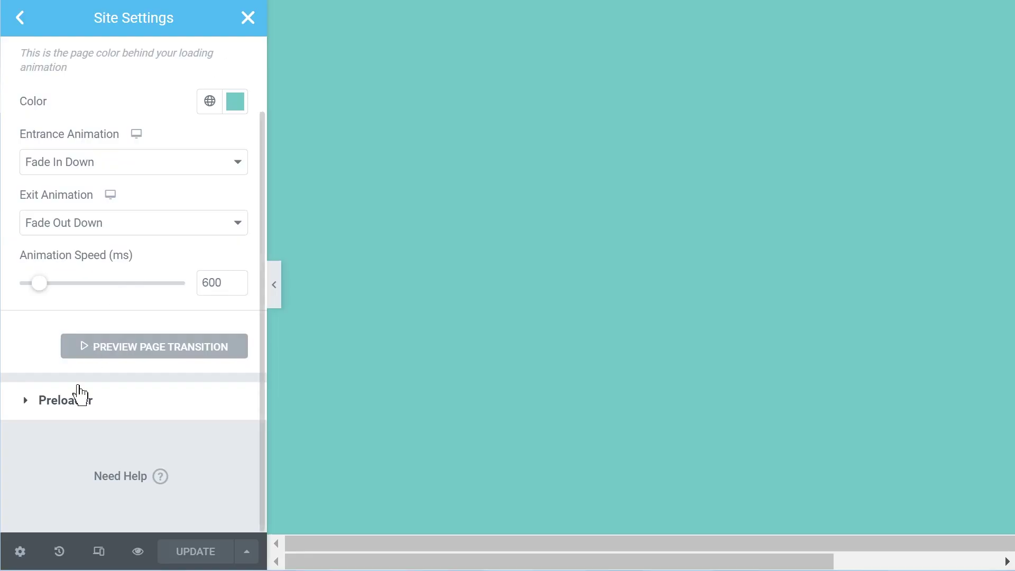
- Make the preloader an Animation, trying Pulsing Dots before settling on Progress Bar
left_click(67, 415)
left_click(173, 165)
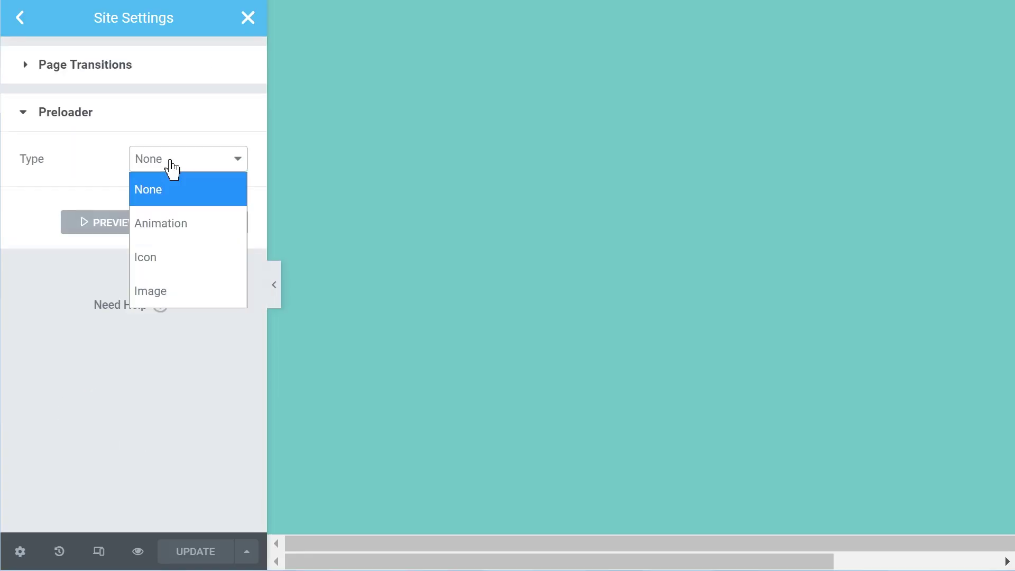
left_click(194, 230)
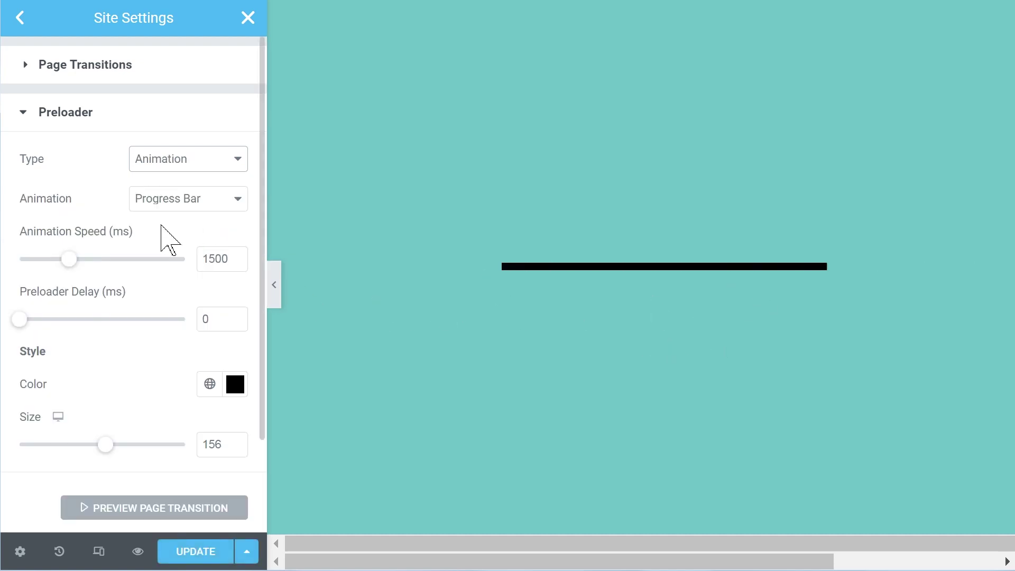
left_click(171, 204)
left_click(191, 332)
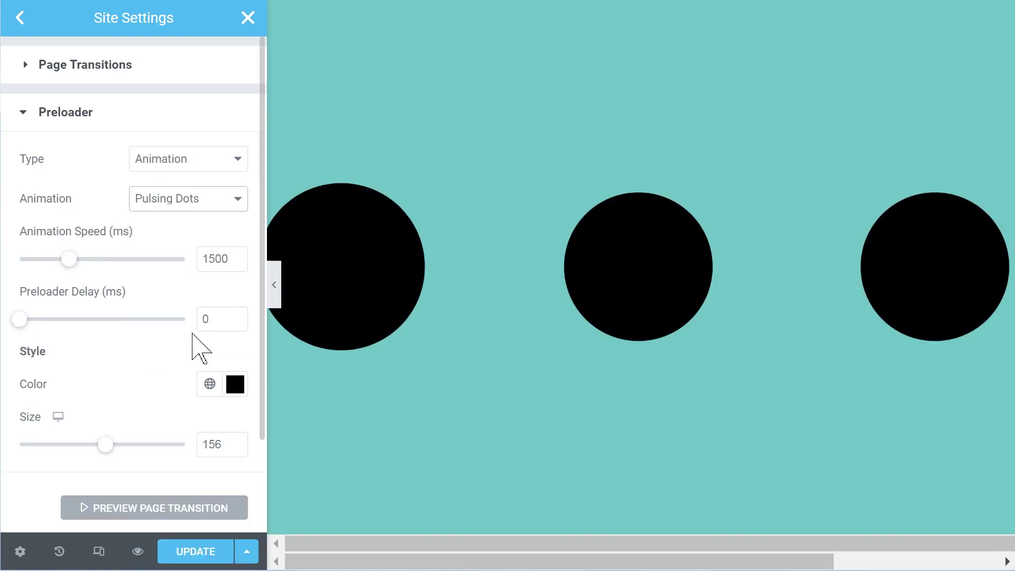
left_click(179, 205)
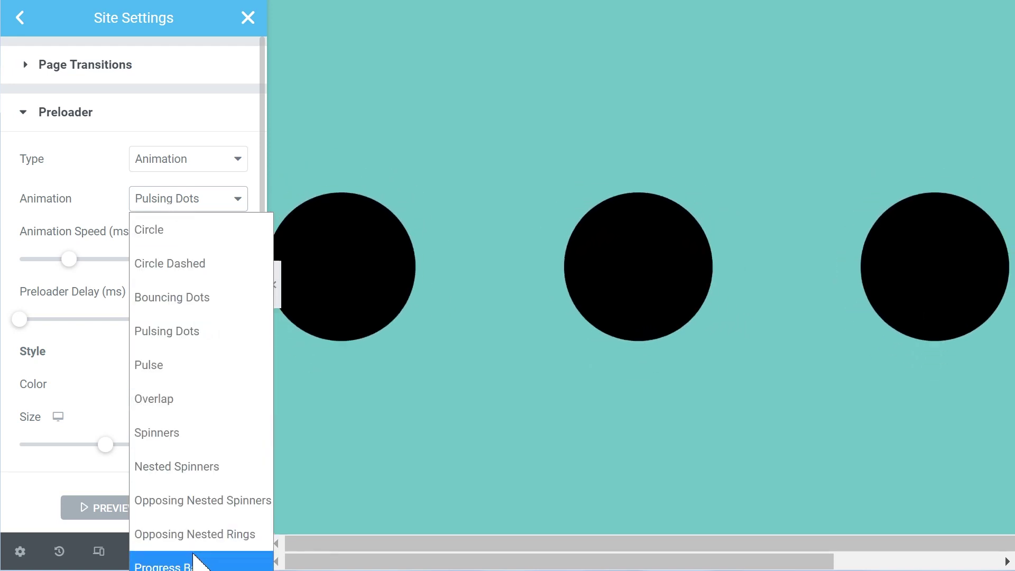
left_click(214, 562)
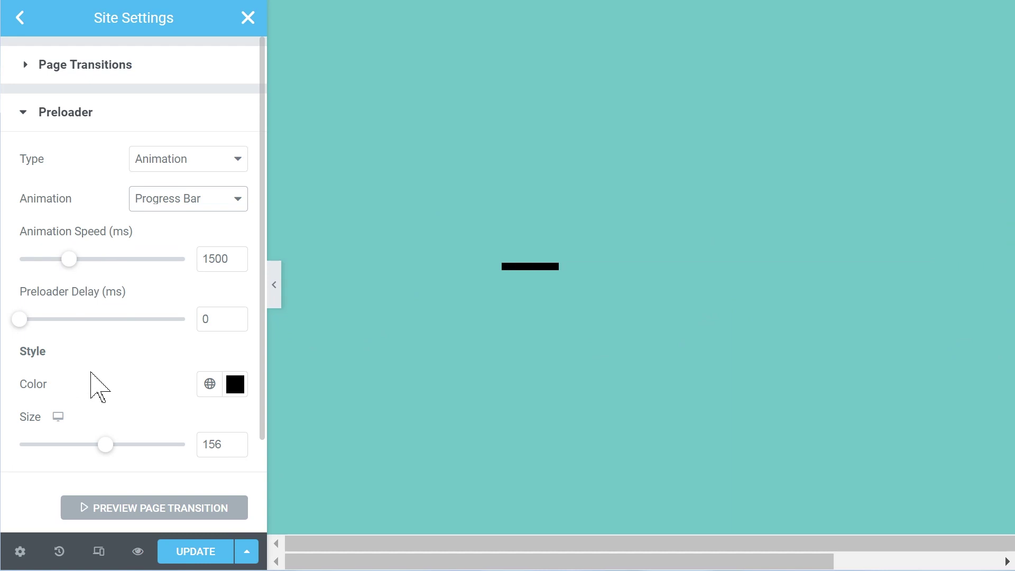
- Reduce the Progress Bar preloader size from 156 to 97
scroll(156, 451, "down", 2)
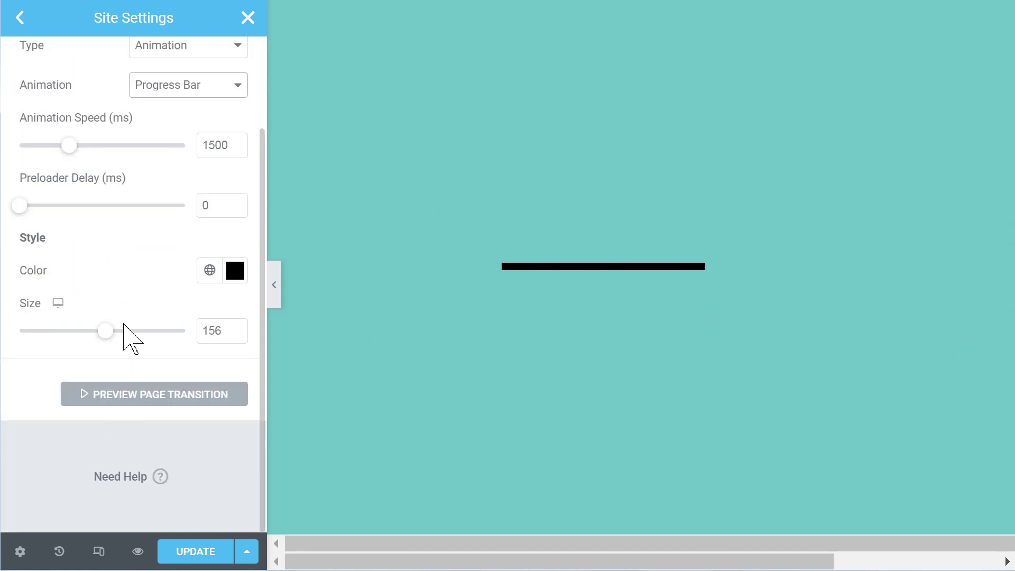
left_click_drag(107, 340, 72, 340)
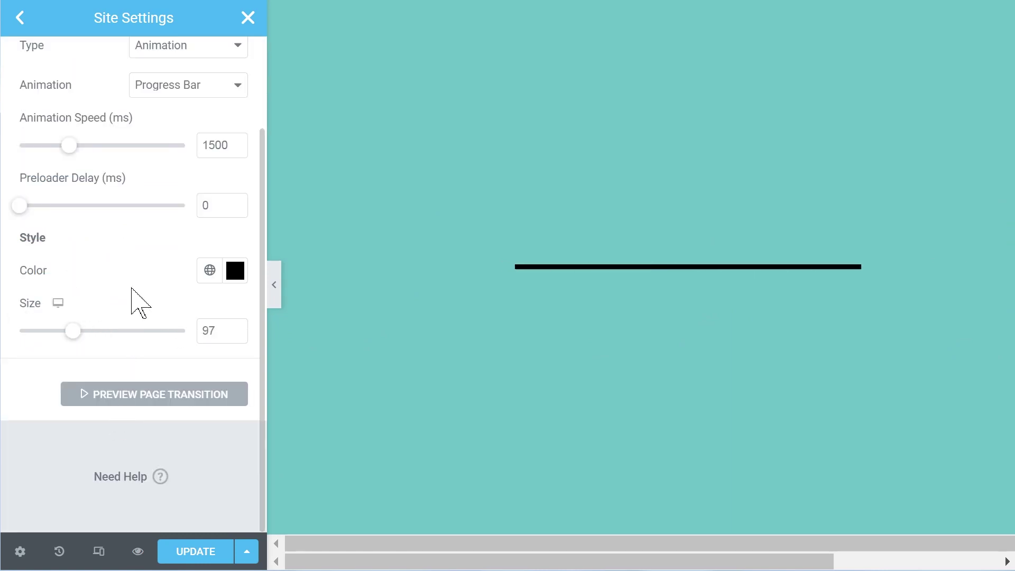
scroll(136, 302, "up", 2)
- Set the preloader type to Icon and change its animation from Pulse to Shake
left_click(195, 170)
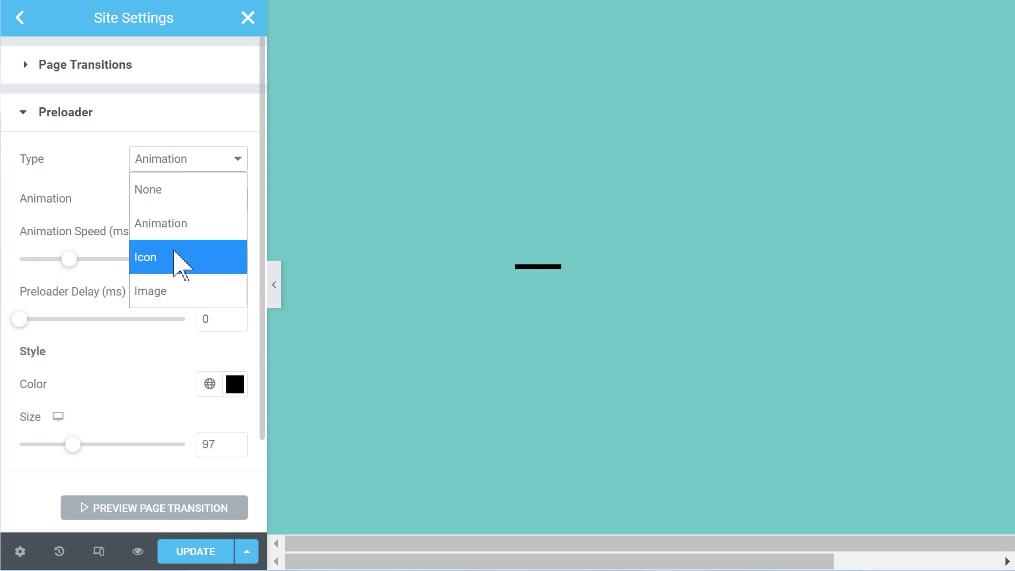
left_click(180, 262)
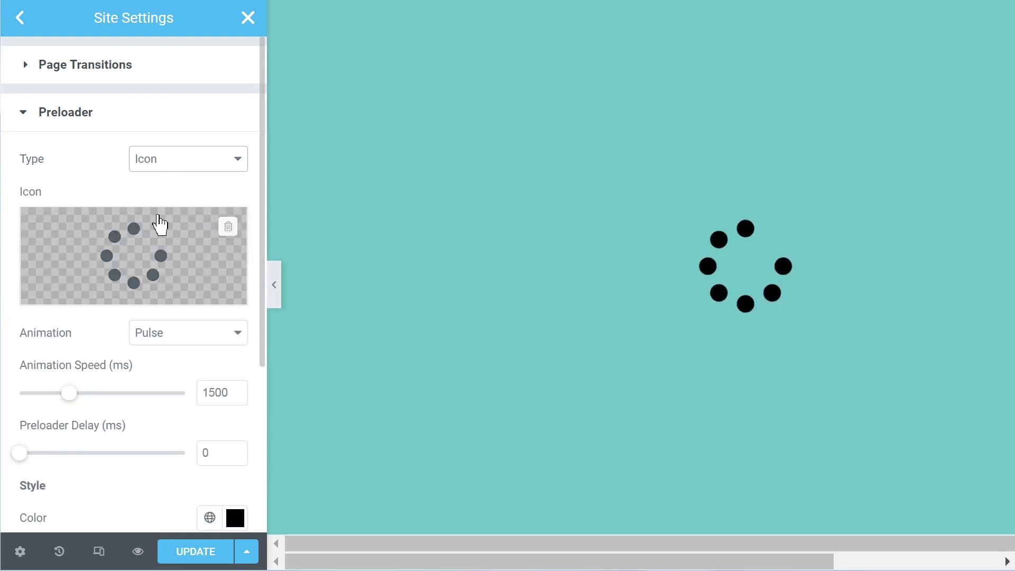
scroll(151, 254, "down", 3)
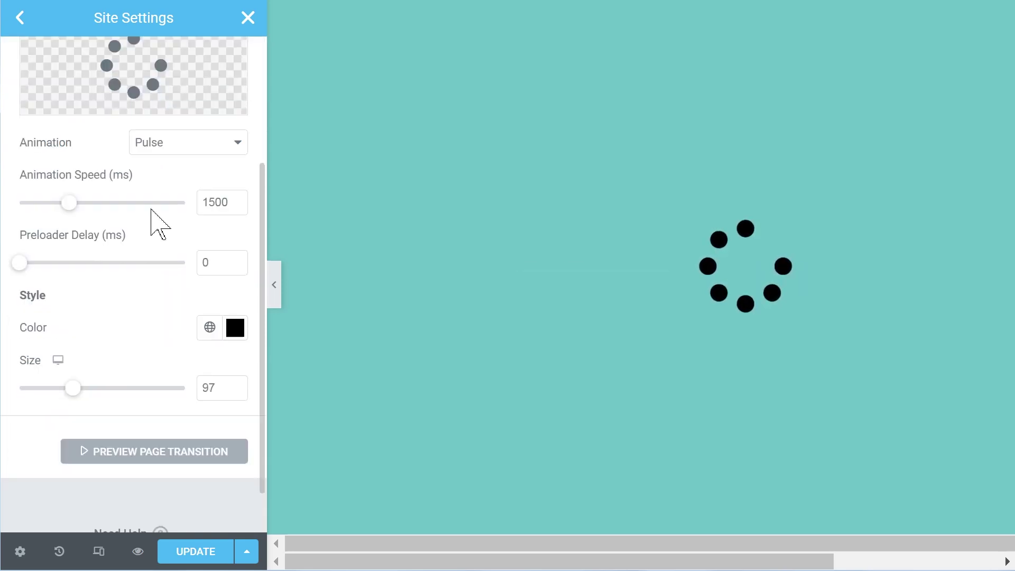
left_click(159, 158)
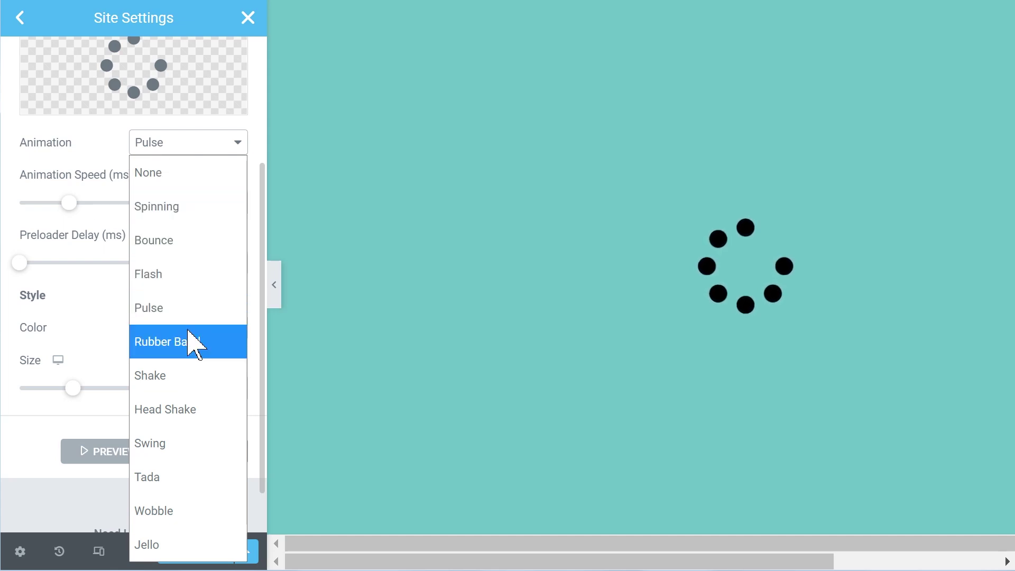
left_click(193, 374)
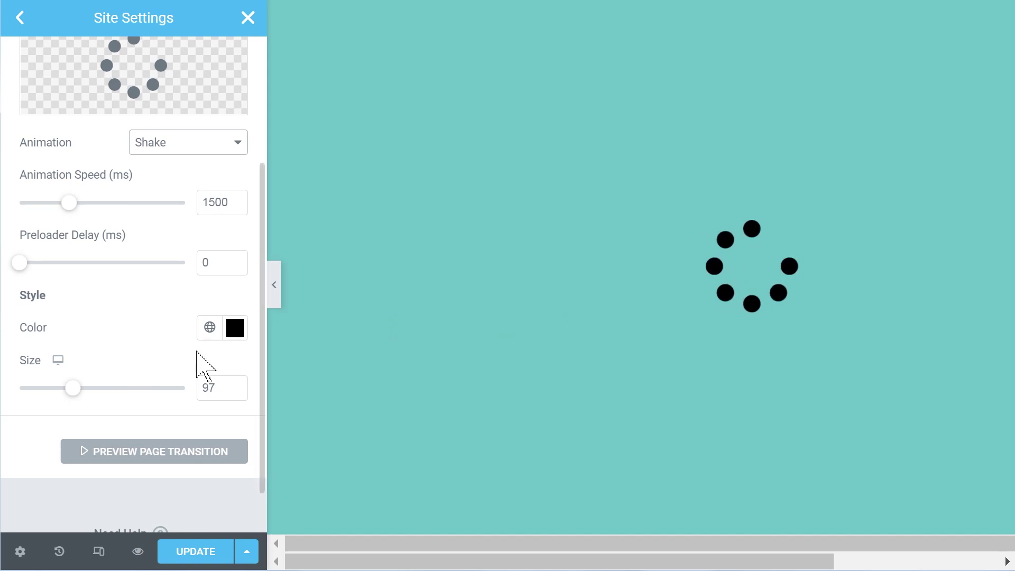
scroll(180, 338, "up", 4)
left_click(177, 161)
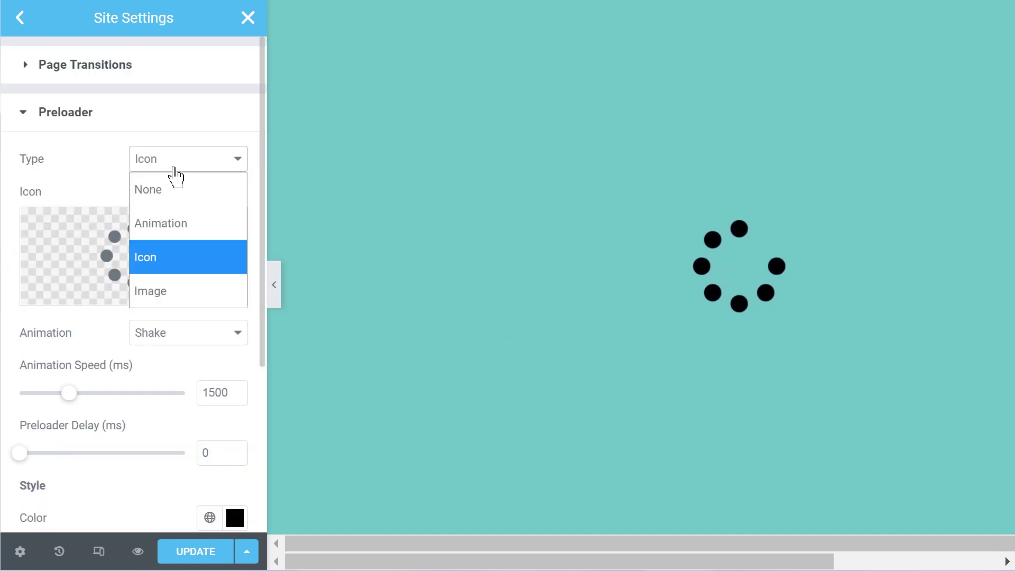
- Switch the preloader to an Image and shrink its width to 196 px
left_click(195, 292)
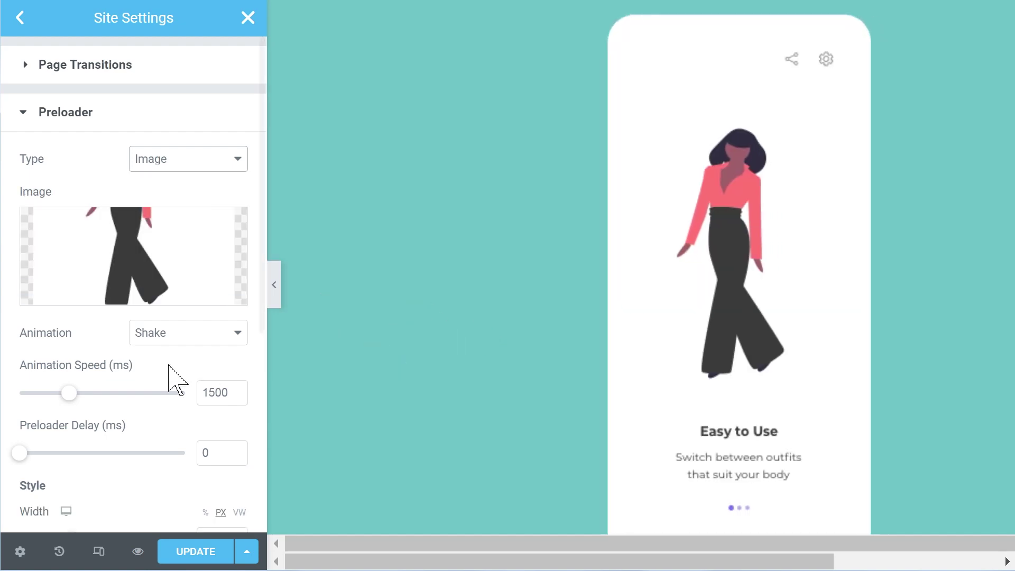
scroll(164, 373, "down", 3)
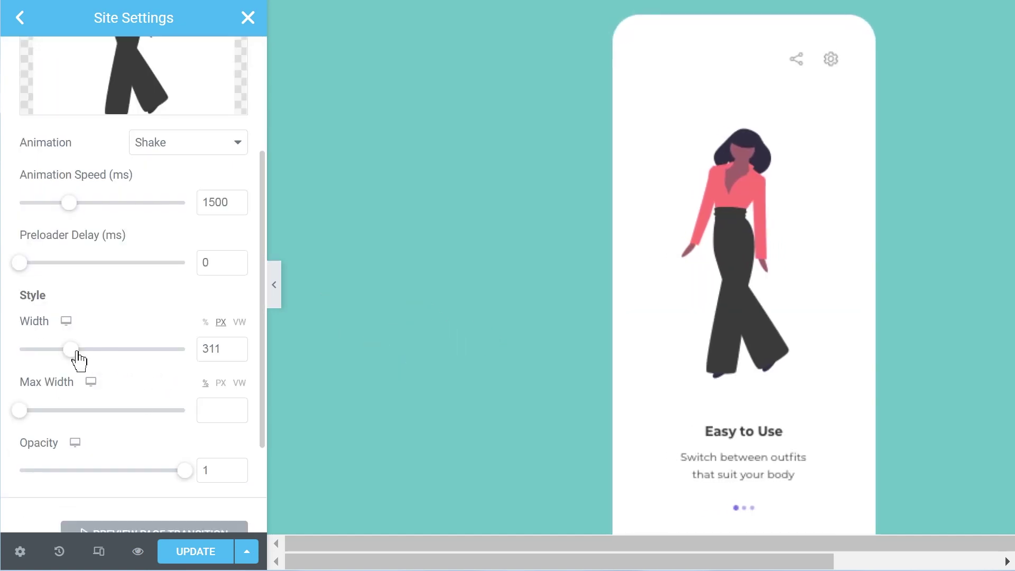
left_click_drag(71, 354, 51, 354)
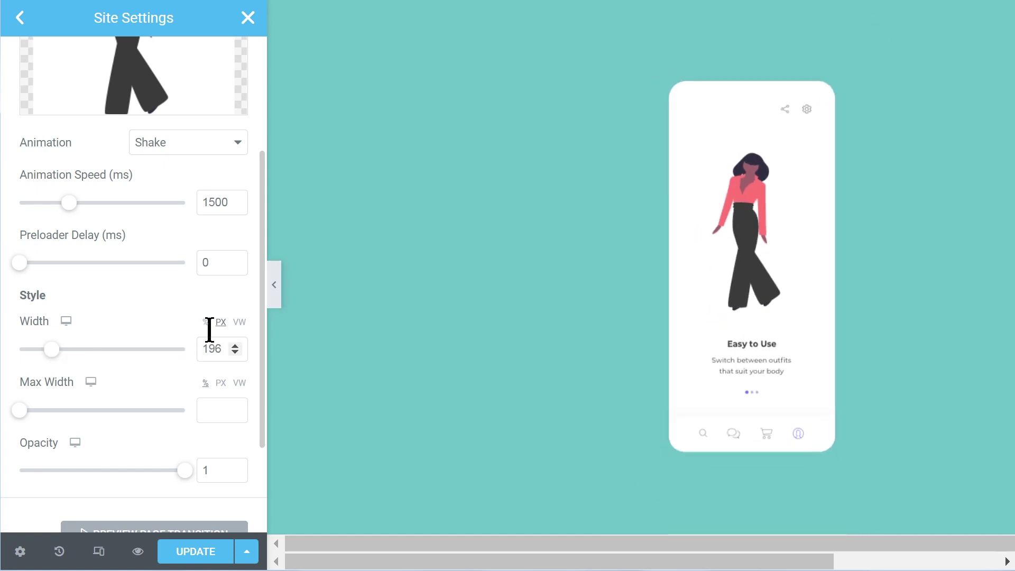
- Animate the preloader image with Bounce at 250 ms, after trying Pulse and Flash
left_click(159, 151)
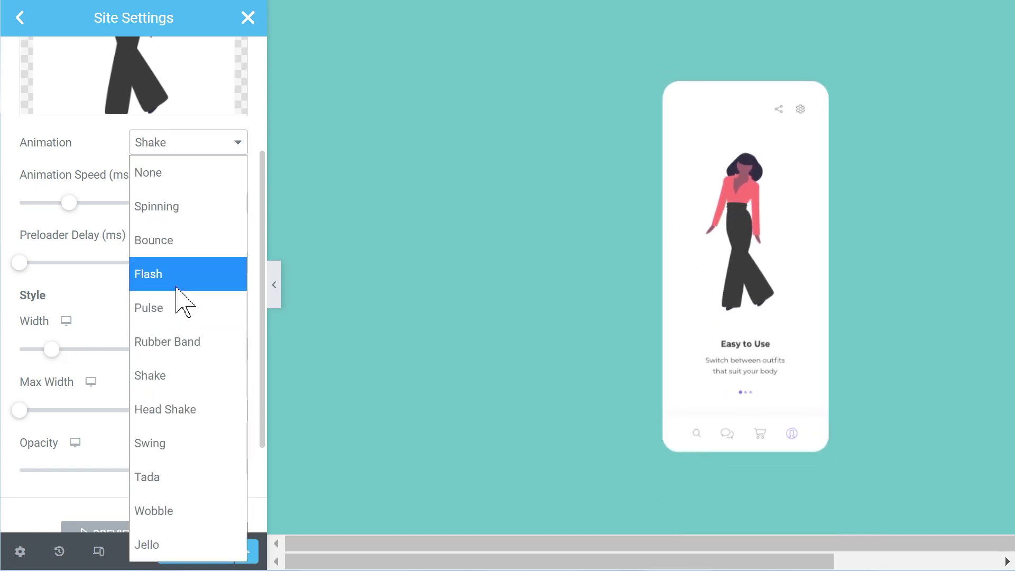
left_click(164, 320)
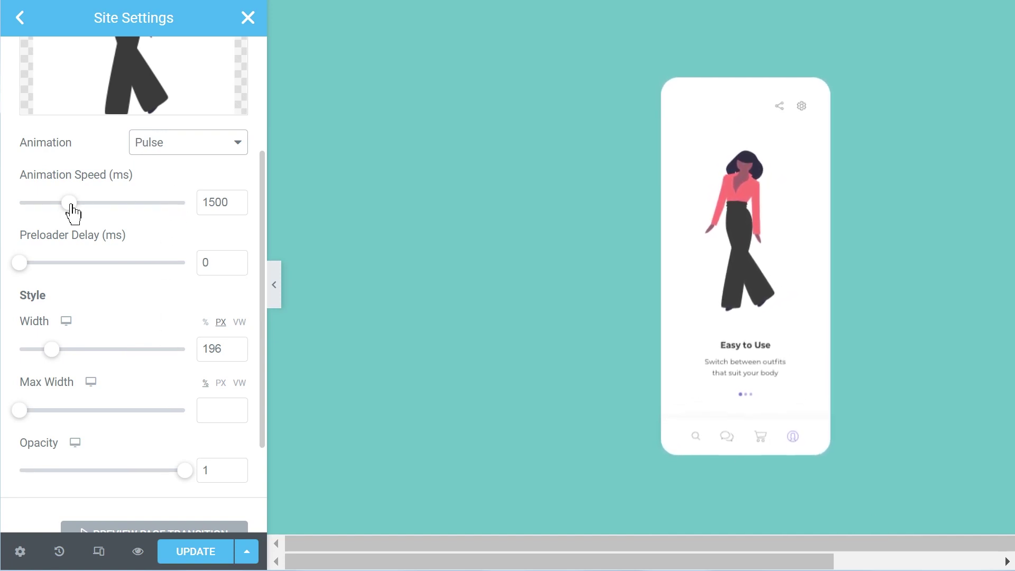
left_click_drag(71, 207, 69, 207)
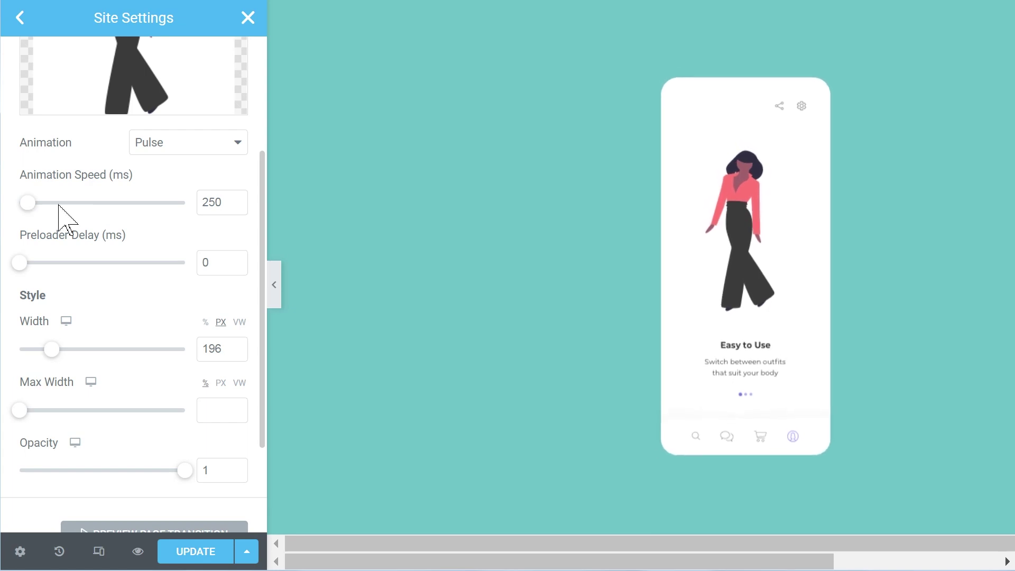
left_click(166, 156)
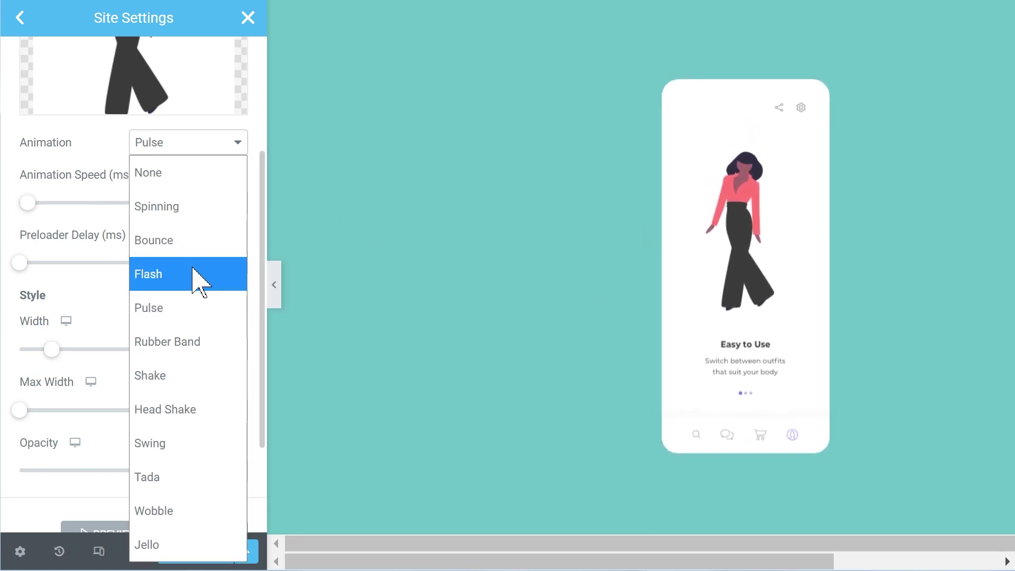
left_click(193, 270)
left_click(184, 144)
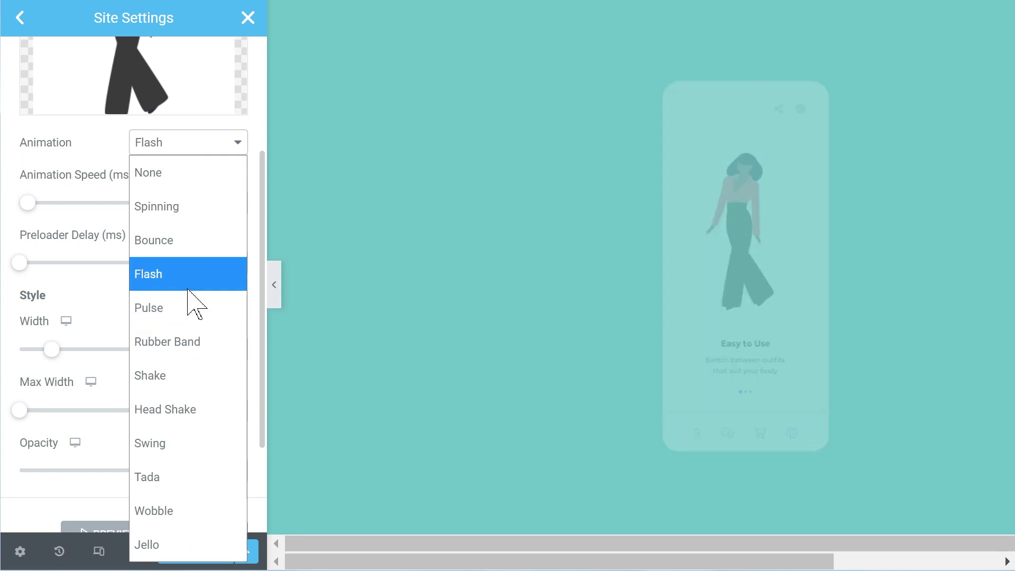
left_click(184, 245)
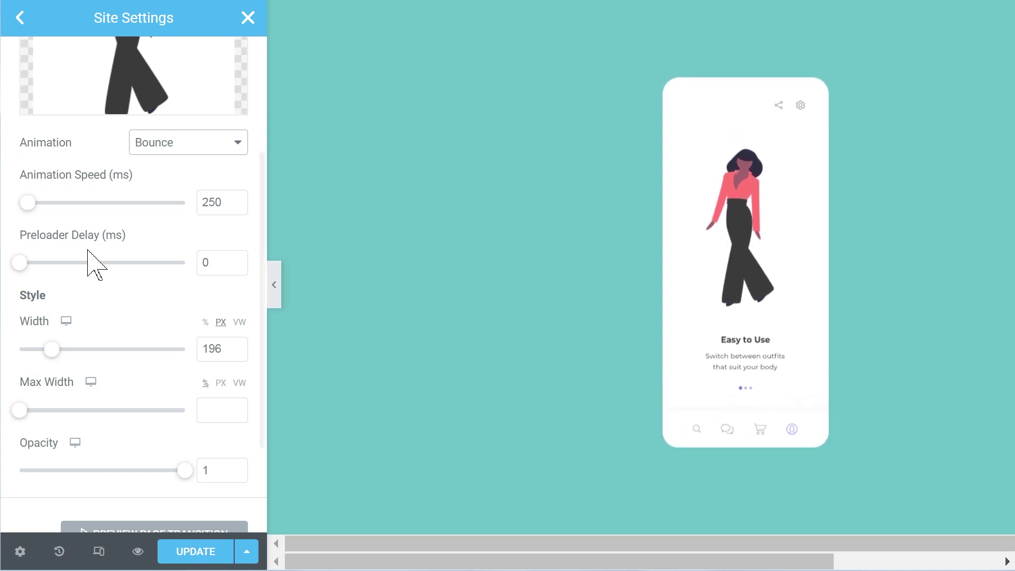
- Expand the Page Transitions and Preloader sections and save the site settings
scroll(131, 290, "up", 4)
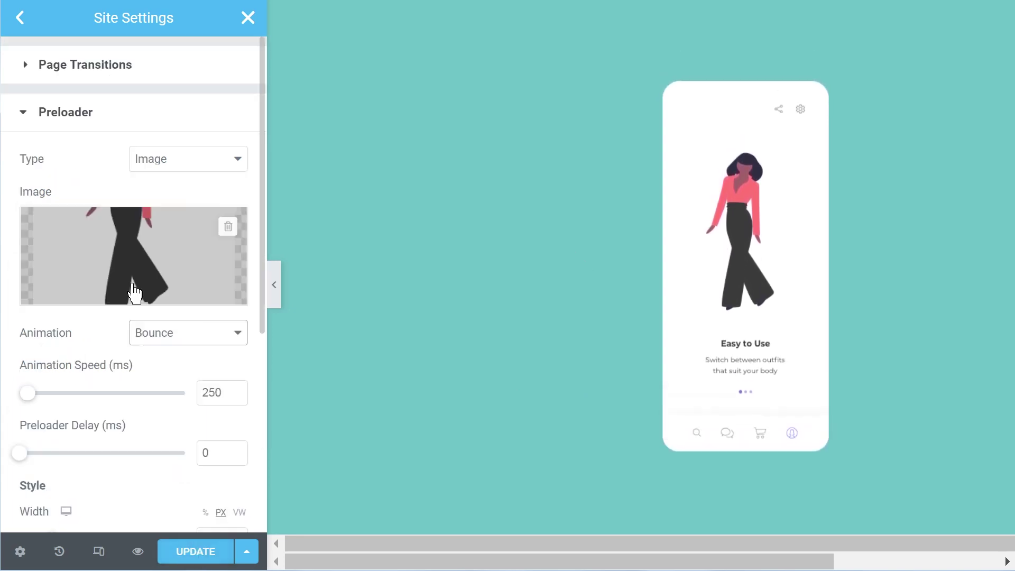
left_click(96, 76)
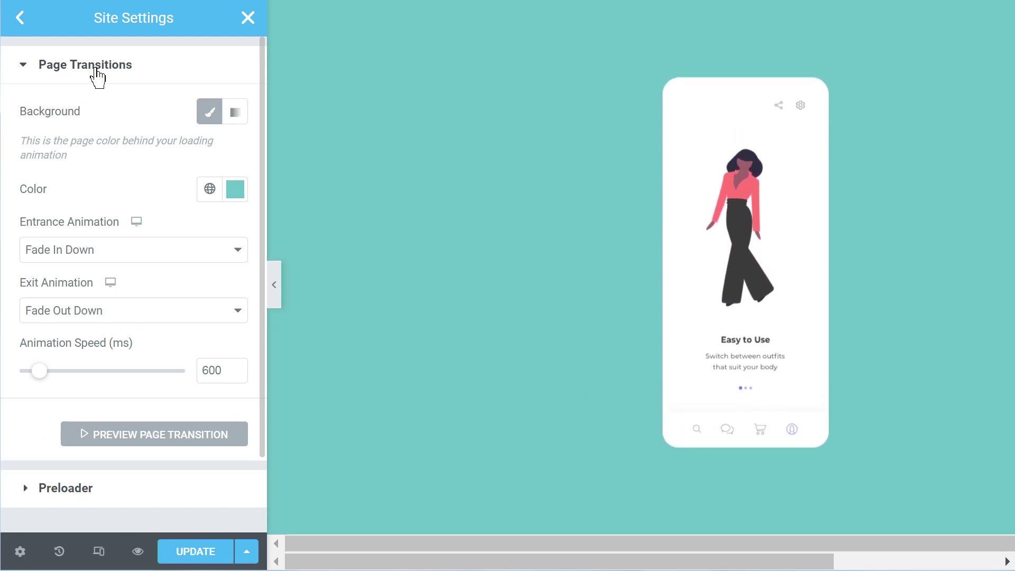
left_click(65, 485)
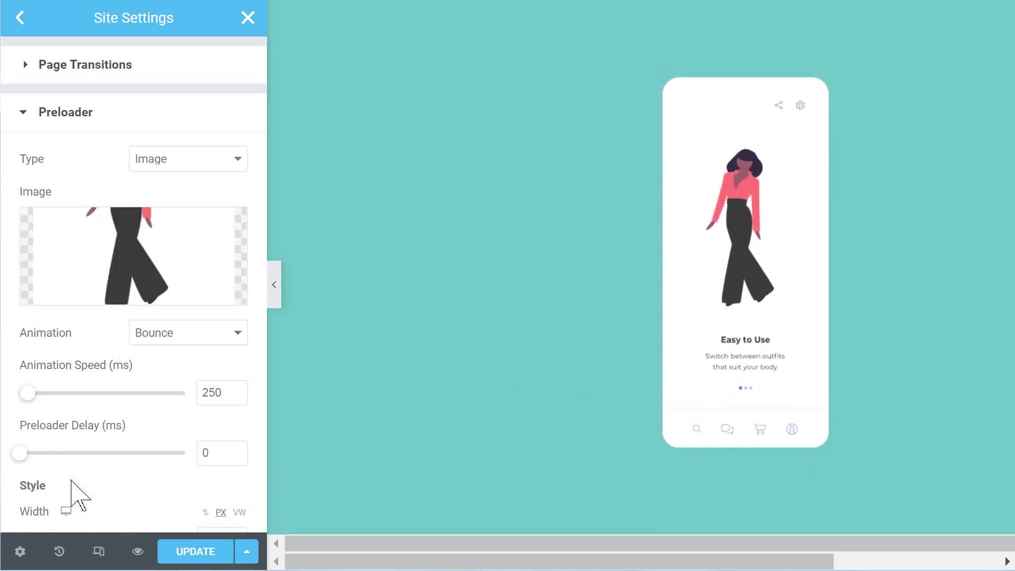
scroll(132, 365, "down", 5)
left_click(210, 552)
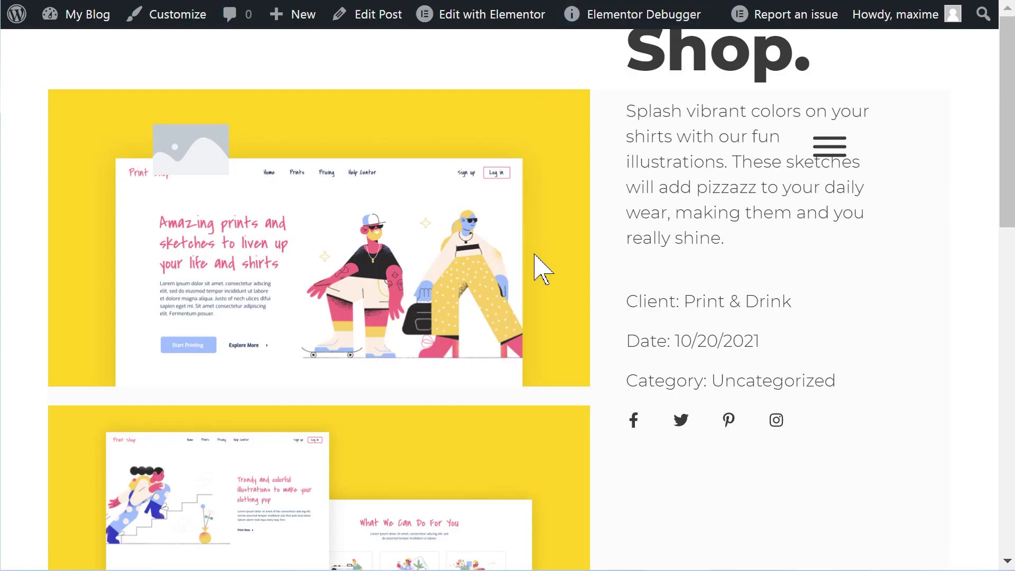
key("F5")
scroll(354, 343, "down", 20)
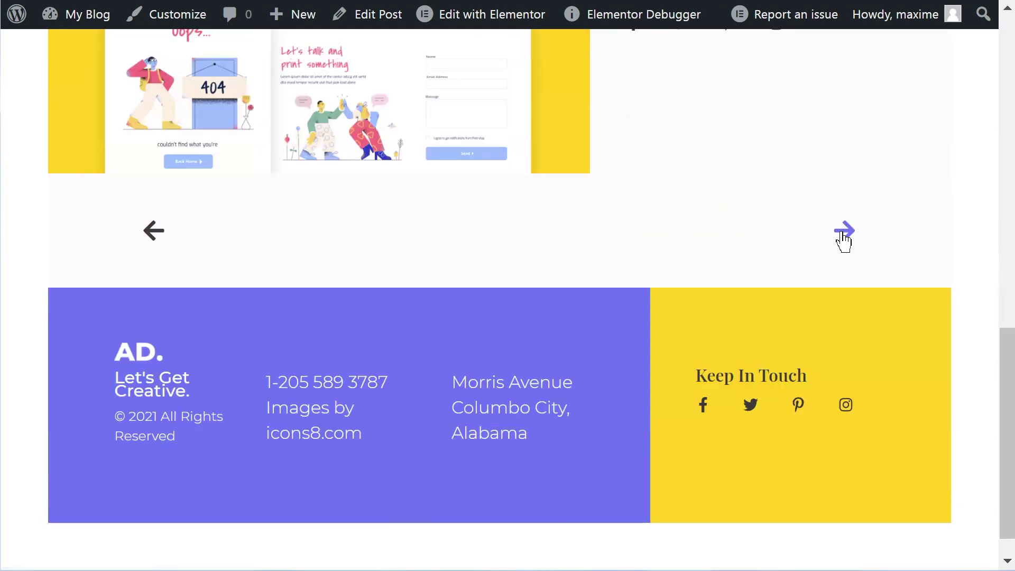
left_click(844, 232)
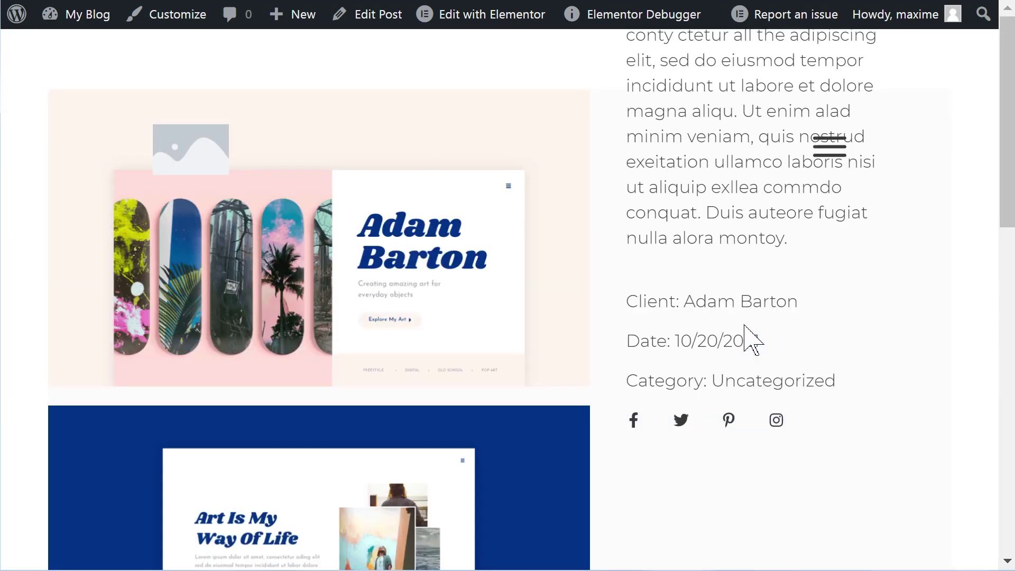
scroll(766, 344, "down", 10)
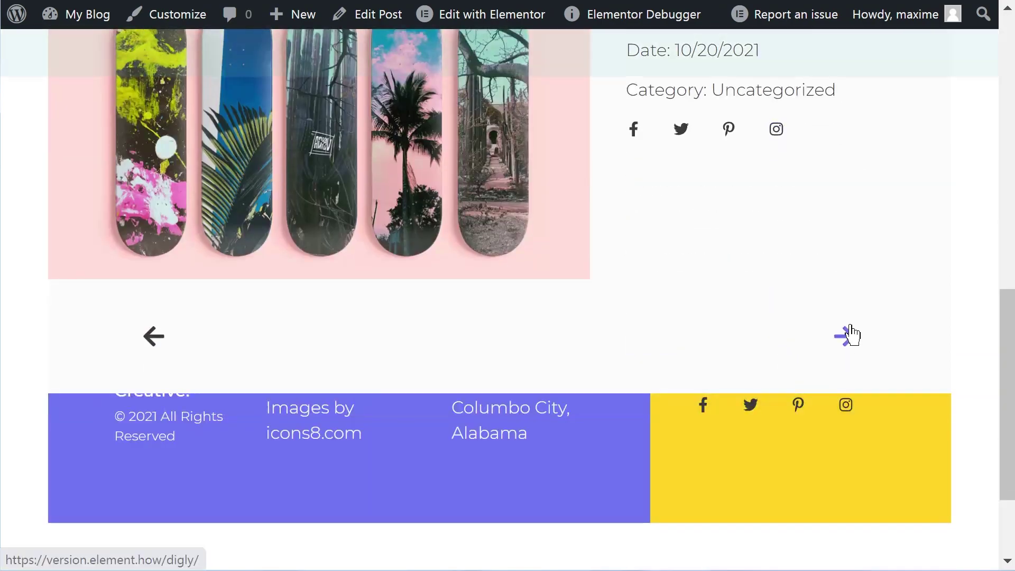
left_click(845, 336)
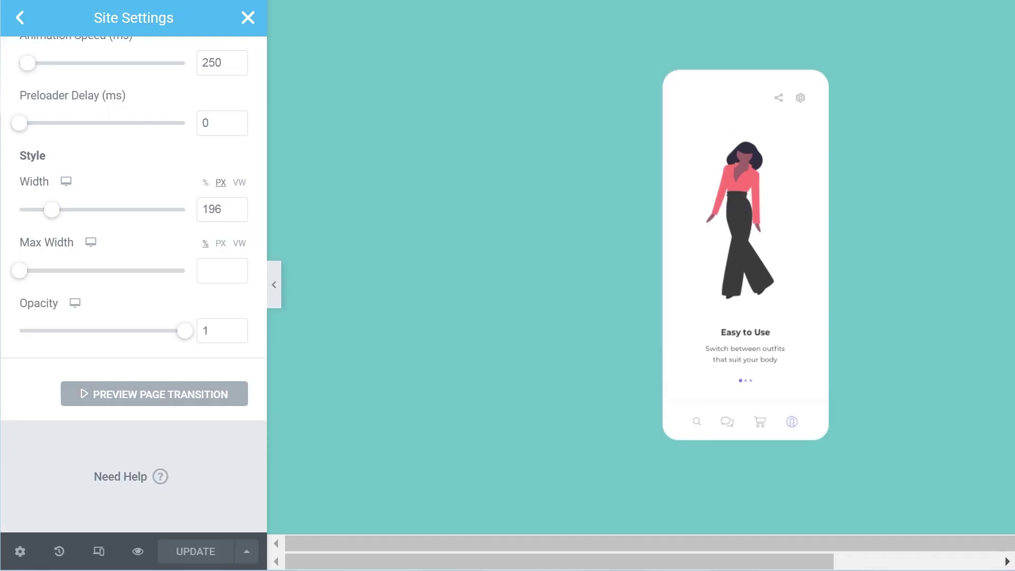
scroll(162, 222, "up", 6)
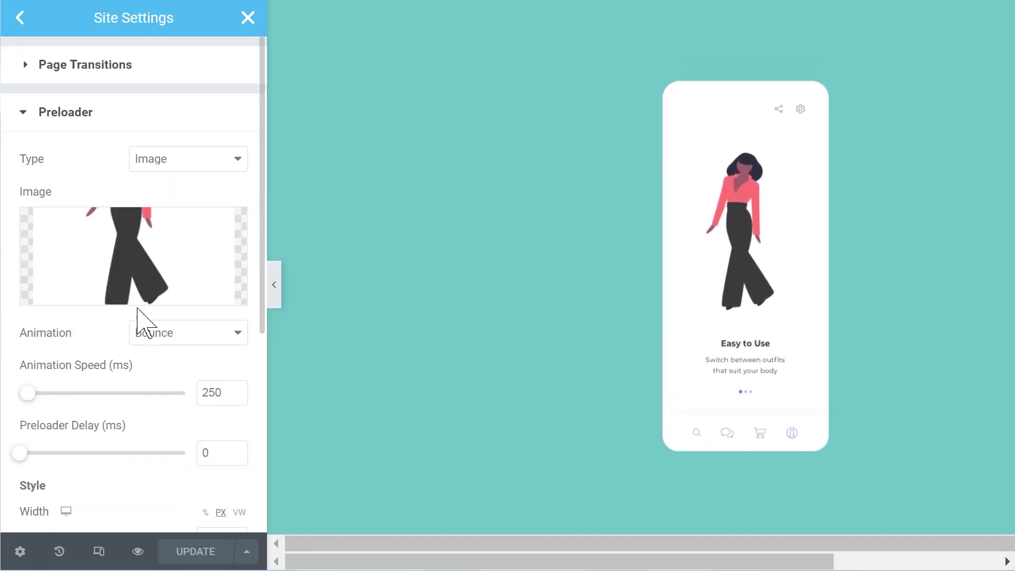
- Set the Preloader Type to None and update the site settings
left_click(148, 168)
left_click(155, 191)
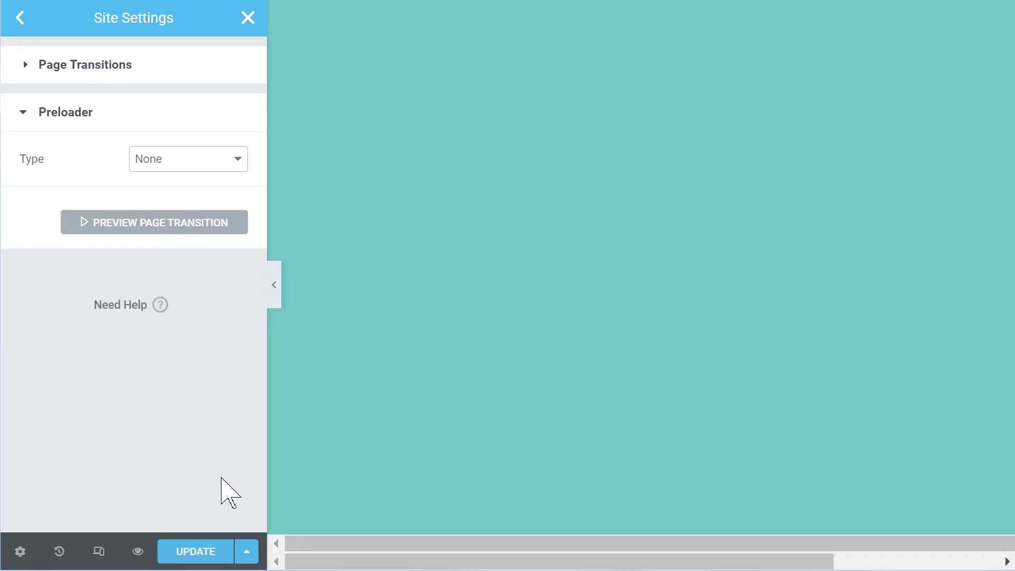
left_click(198, 558)
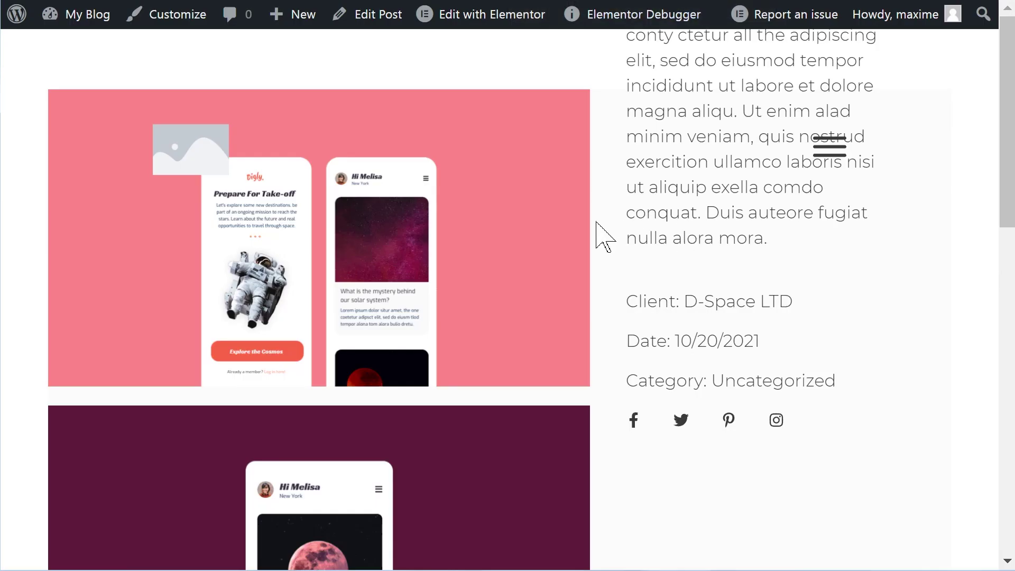
- Reload the live site and move back to the Take a Break (Break IT) portfolio post
key("F5")
scroll(643, 277, "down", 10)
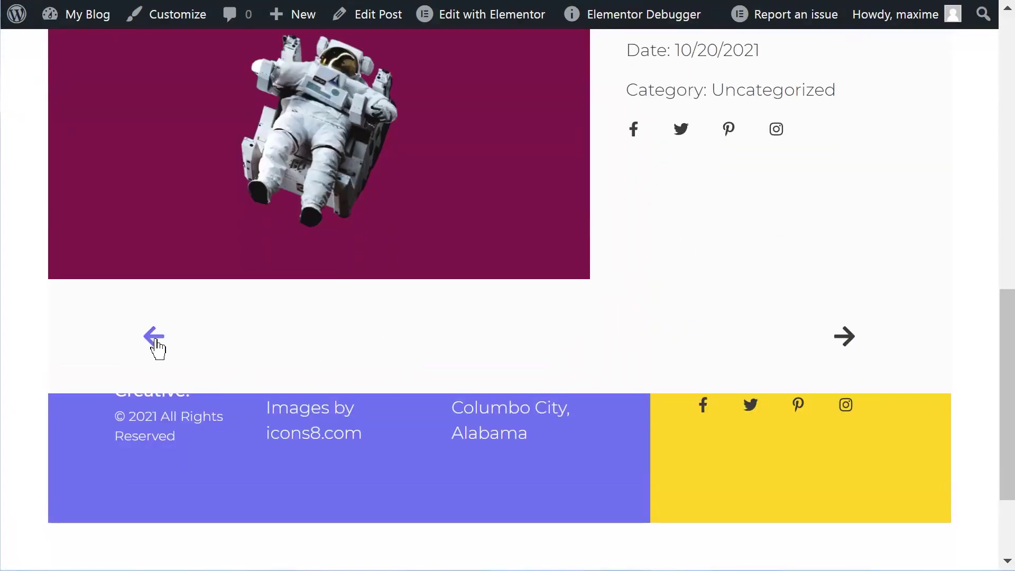
left_click(153, 344)
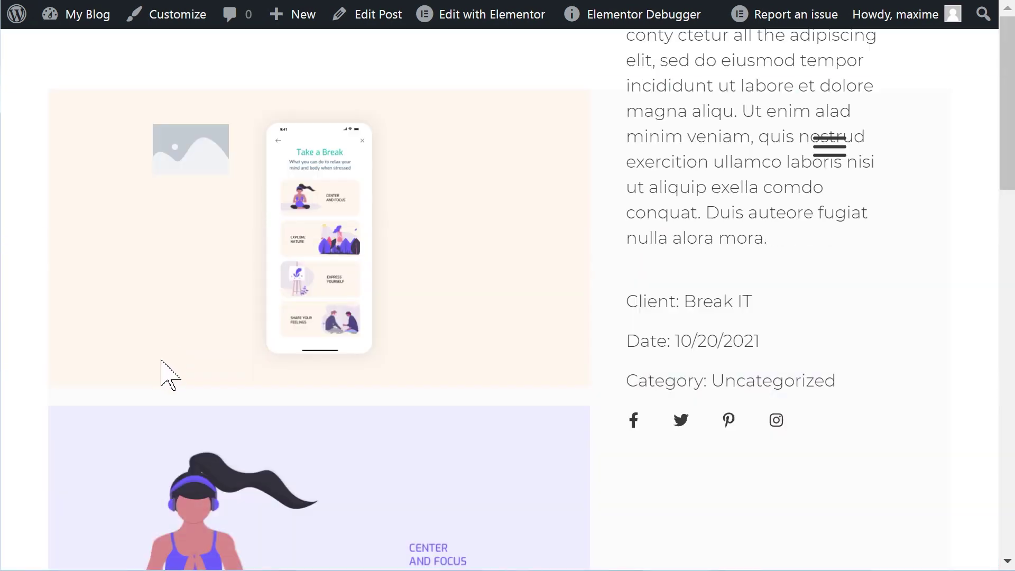
scroll(170, 373, "down", 12)
scroll(141, 362, "down", 5)
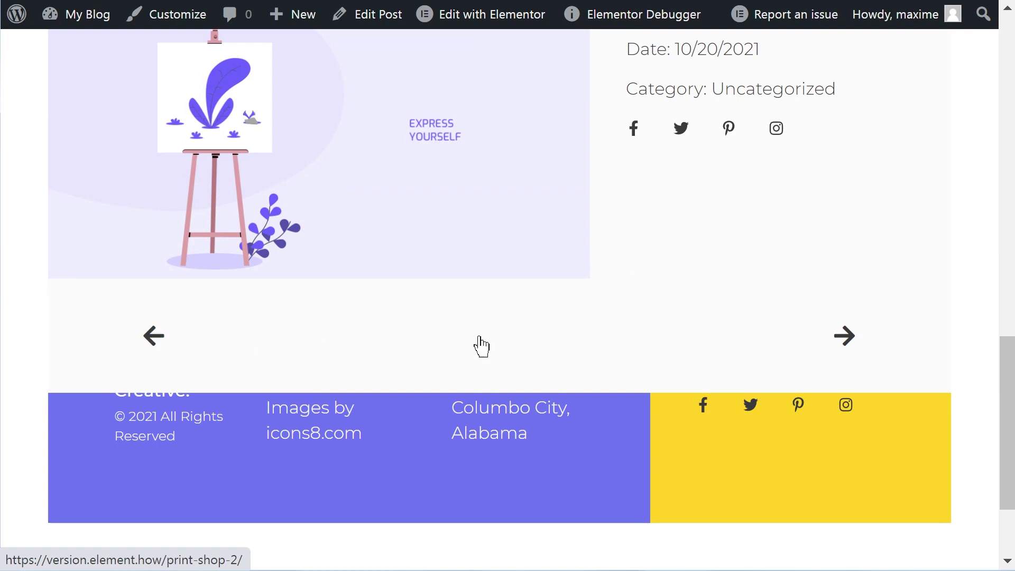
scroll(482, 347, "up", 15)
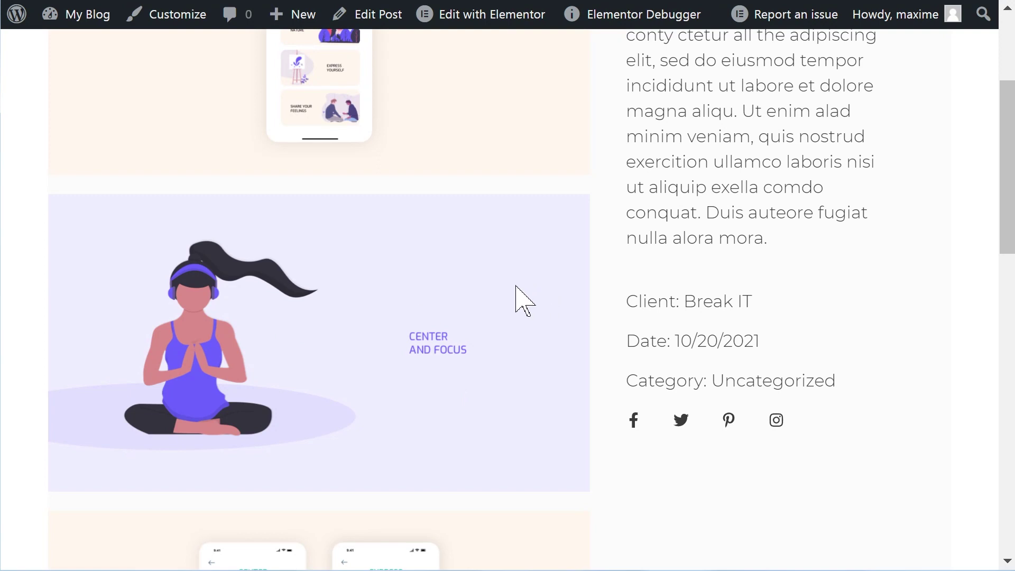
scroll(515, 286, "up", 4)
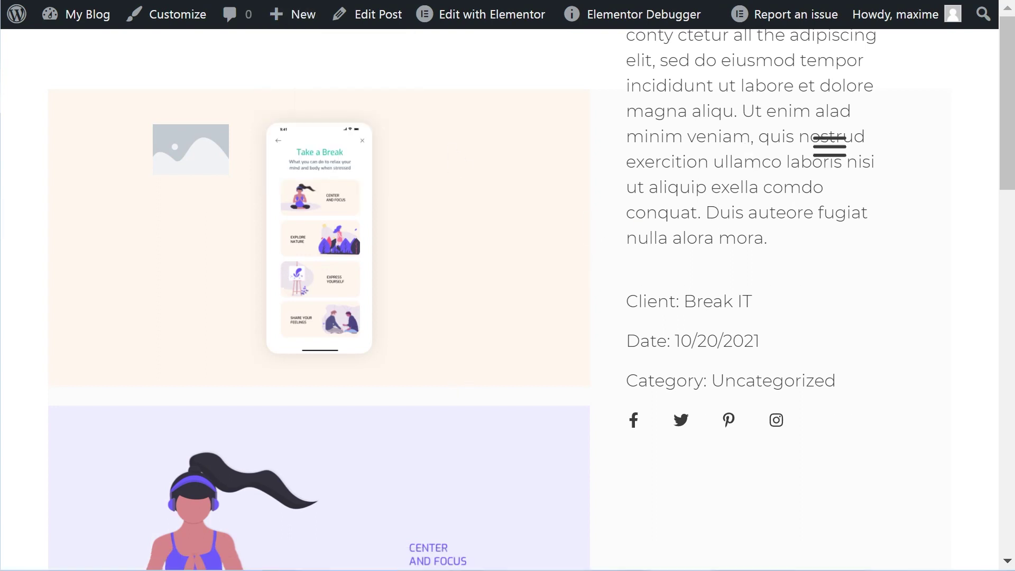
- Load the freelance designer home page from the address bar
key("ctrl+l")
key("Return")
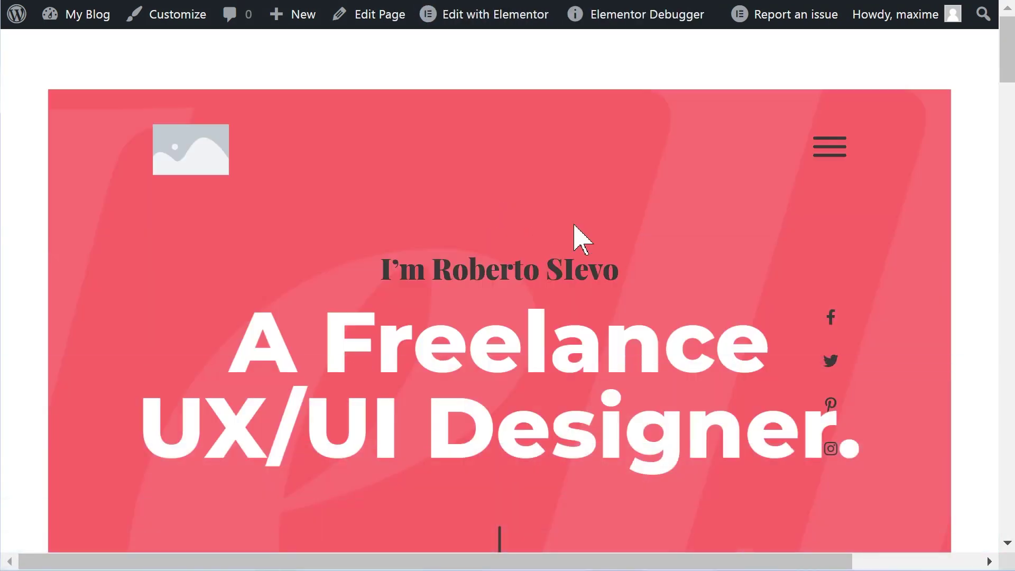
scroll(578, 238, "down", 4)
scroll(624, 222, "up", 4)
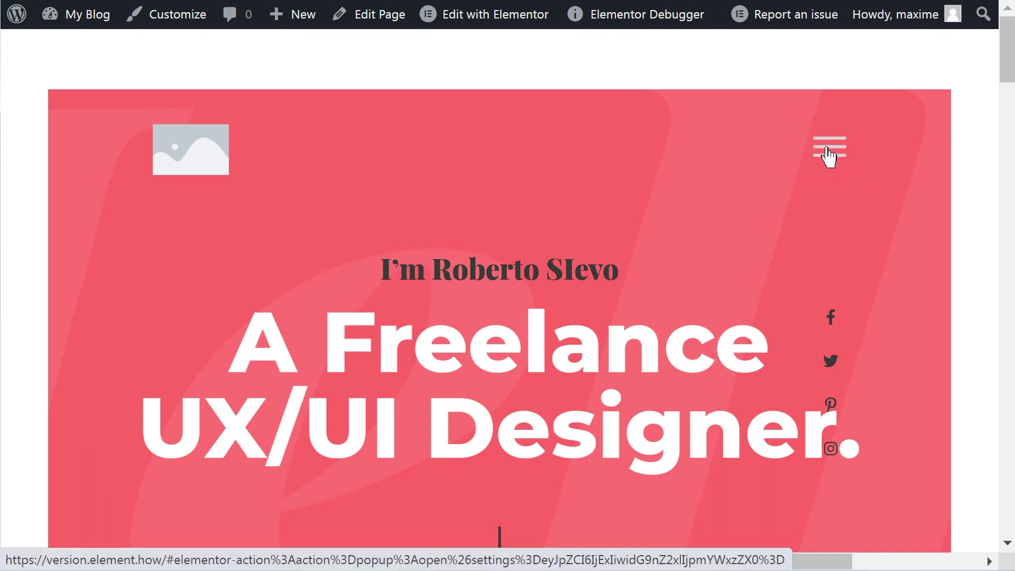
- Open the hamburger navigation popup and scroll to show its teal cover over the page
left_click(827, 156)
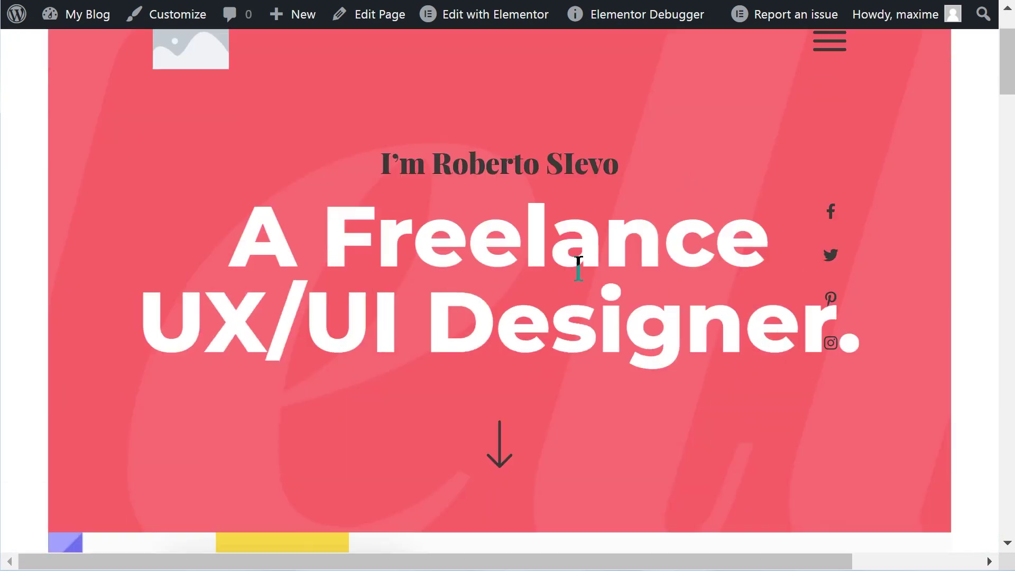
scroll(579, 269, "up", 2)
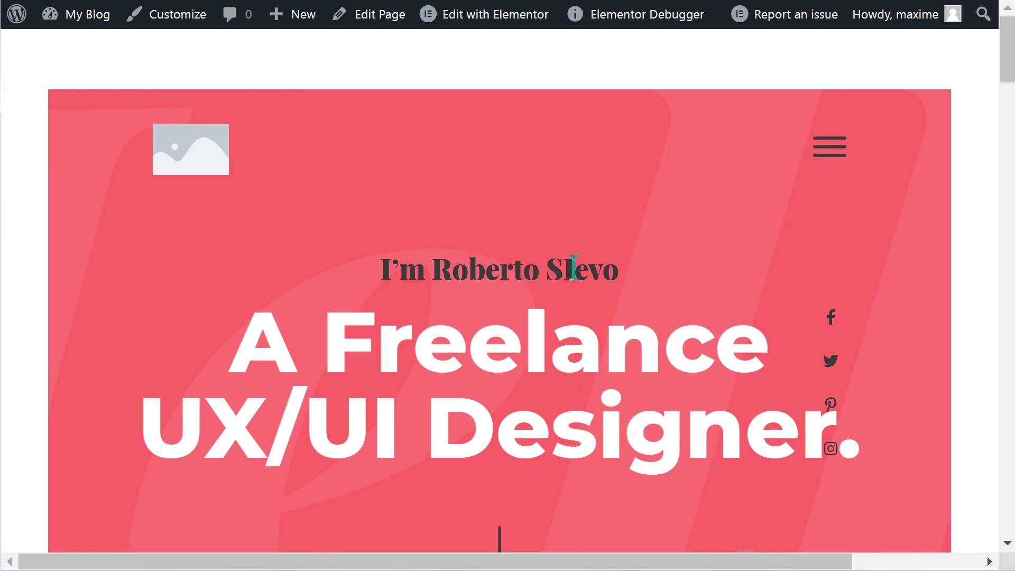
scroll(573, 270, "down", 20)
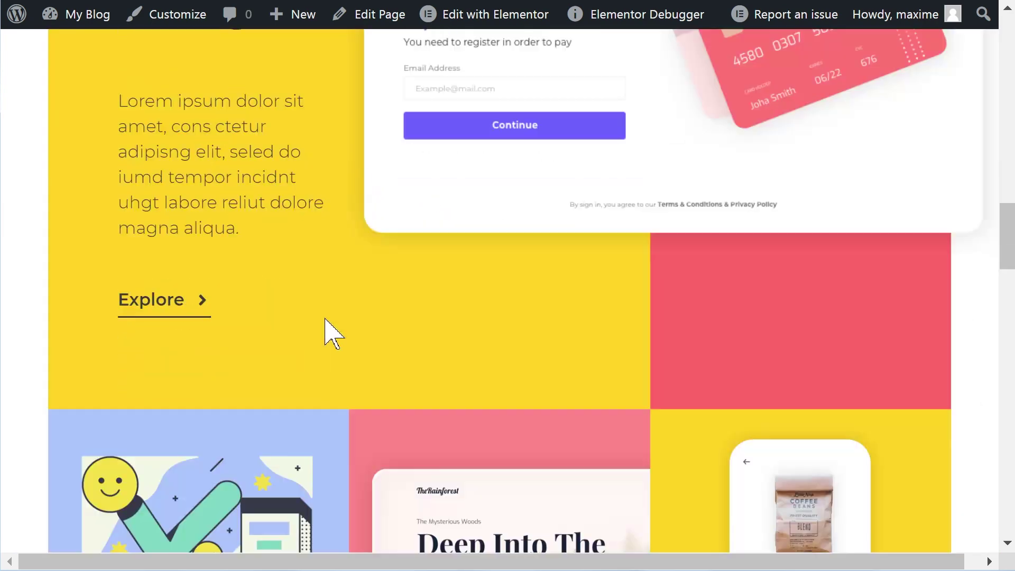
scroll(325, 320, "down", 20)
scroll(324, 335, "up", 11)
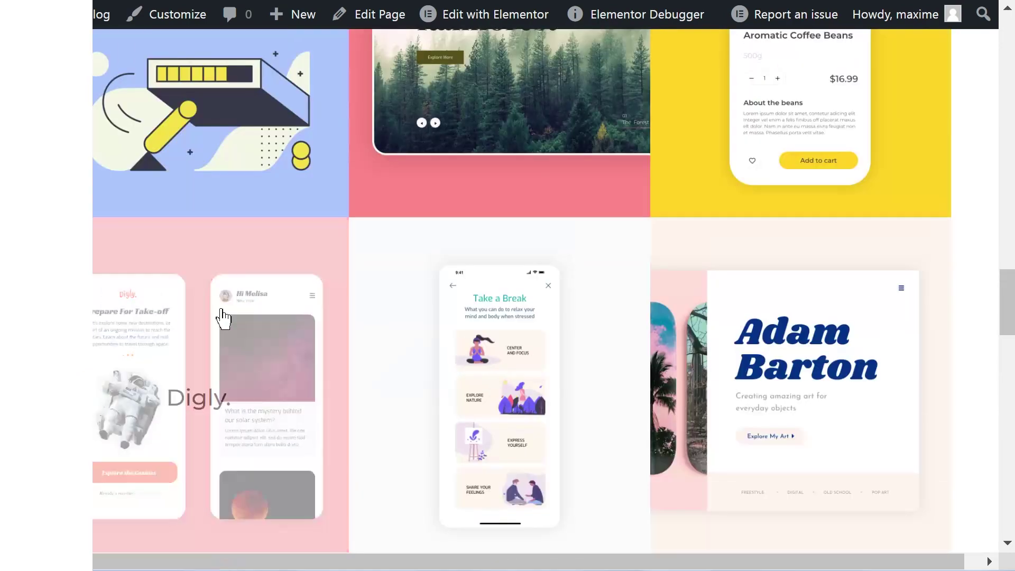